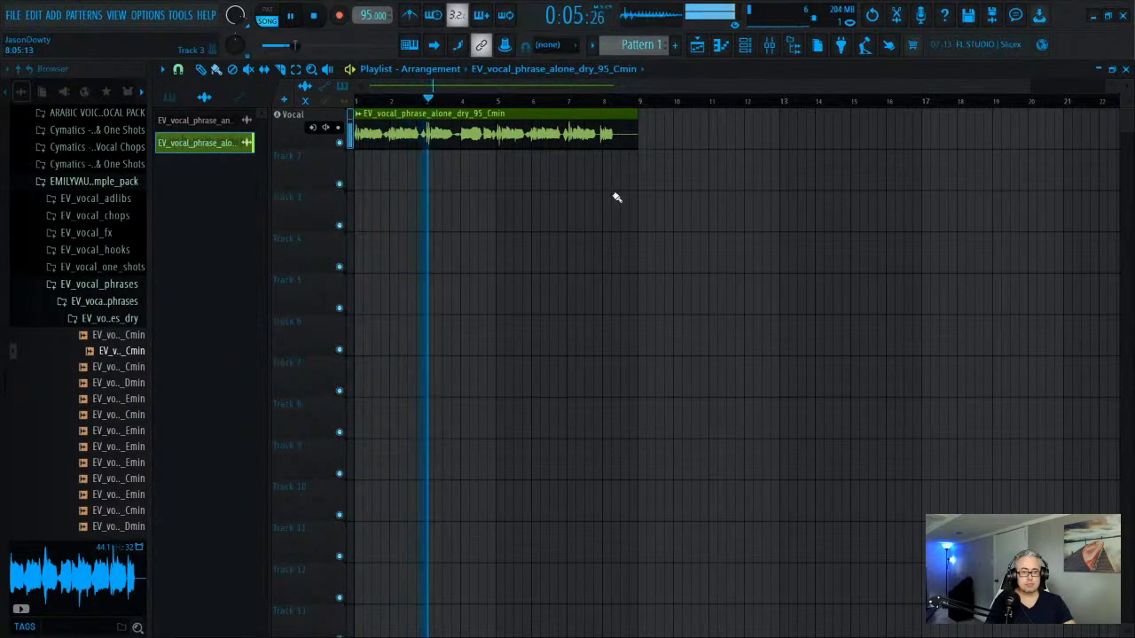
- Listen to the dry vocal phrase from its start and stop playback
{"action": "key", "text": "space"}
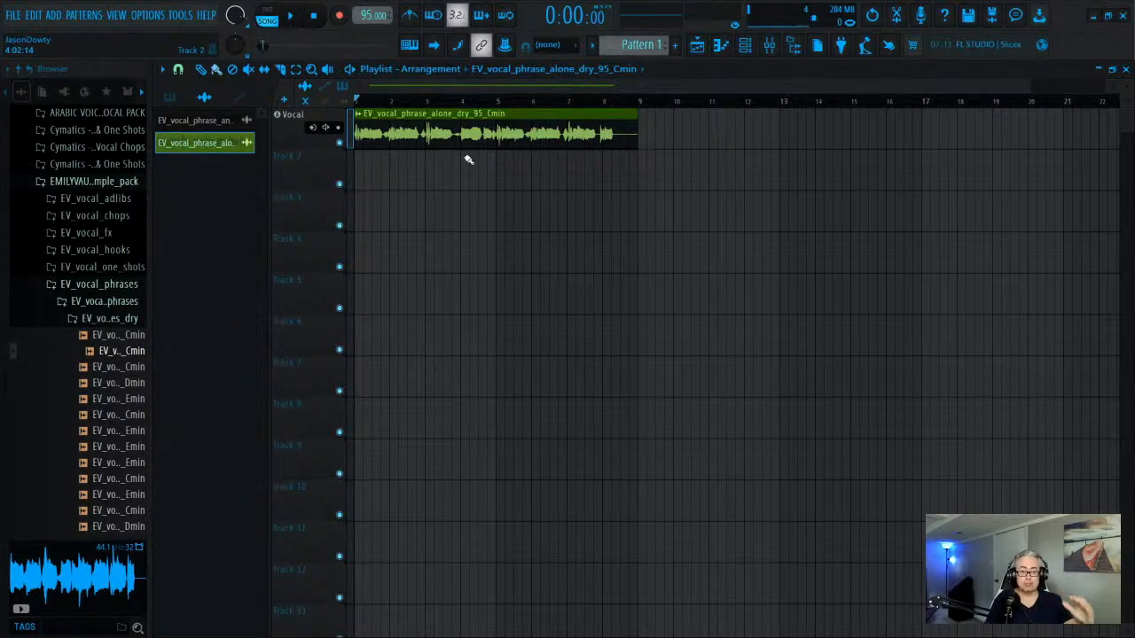
{"action": "key", "text": "space"}
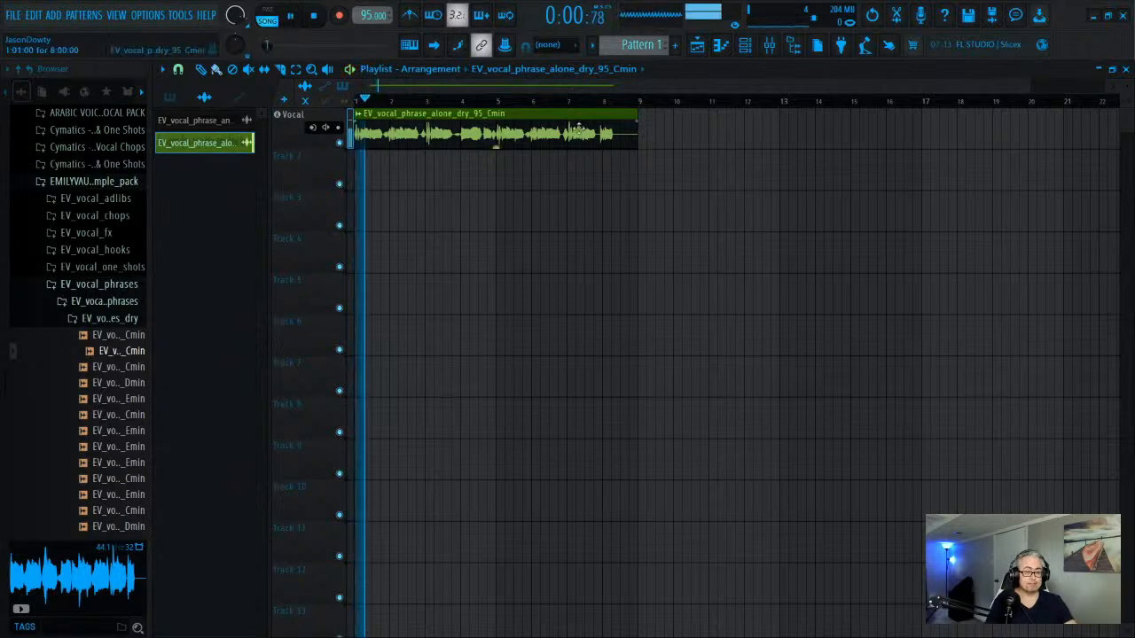
{"action": "key", "text": "space"}
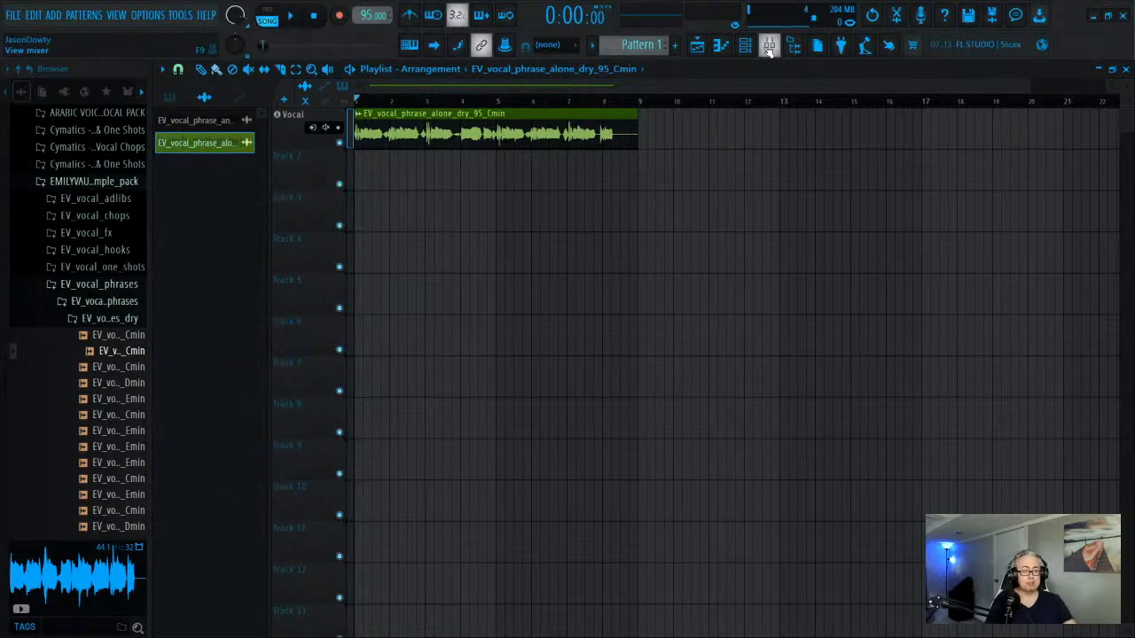
- In the mixer, check the Vocal track's first Fruity send and unmute the ER Verb track
{"action": "left_click", "coordinate": [769, 46]}
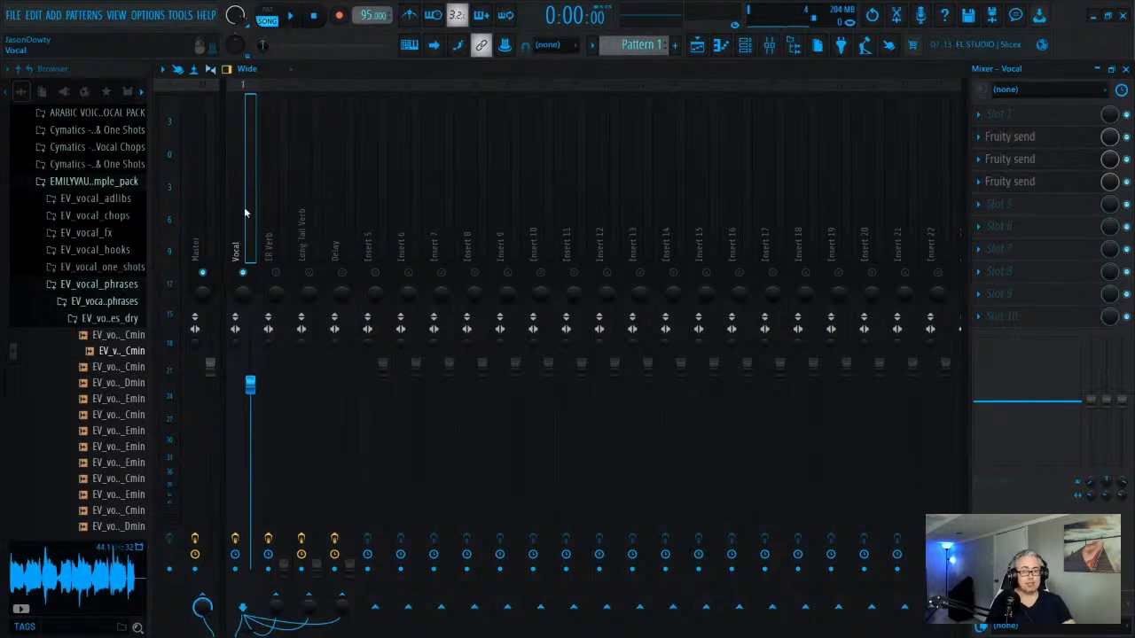
{"action": "left_click", "coordinate": [1027, 137]}
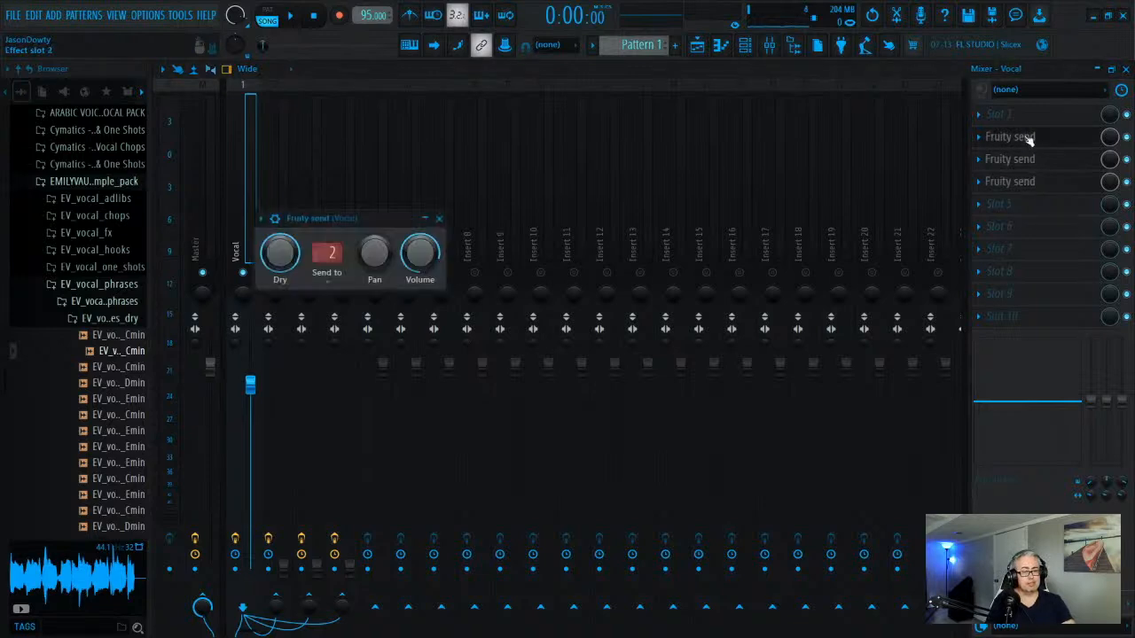
{"action": "left_click", "coordinate": [438, 218]}
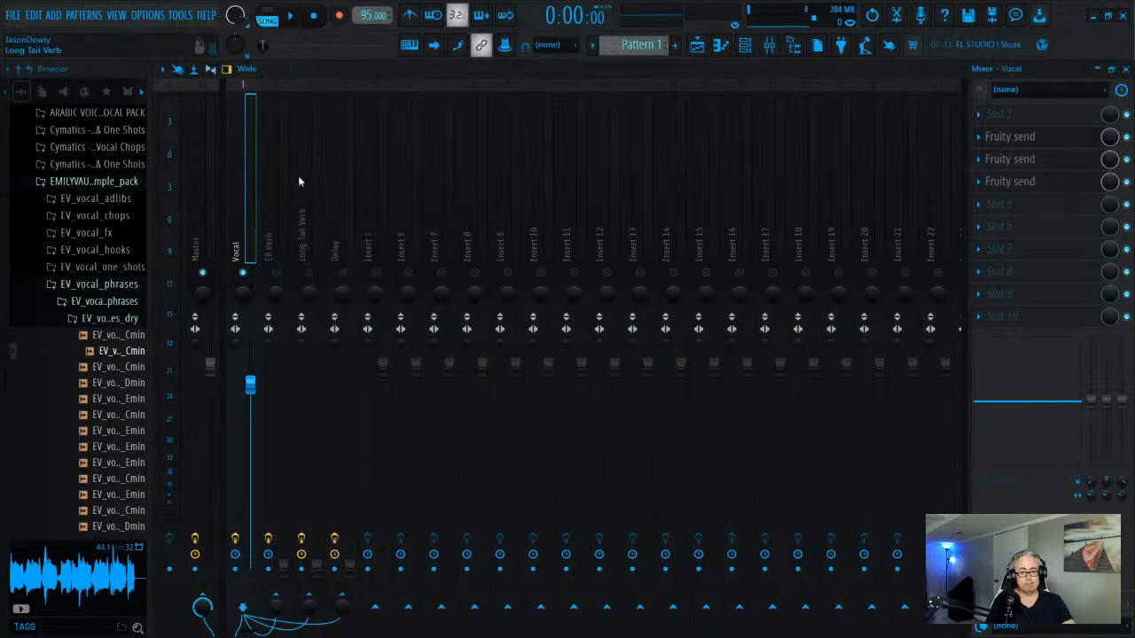
{"action": "left_click", "coordinate": [276, 195]}
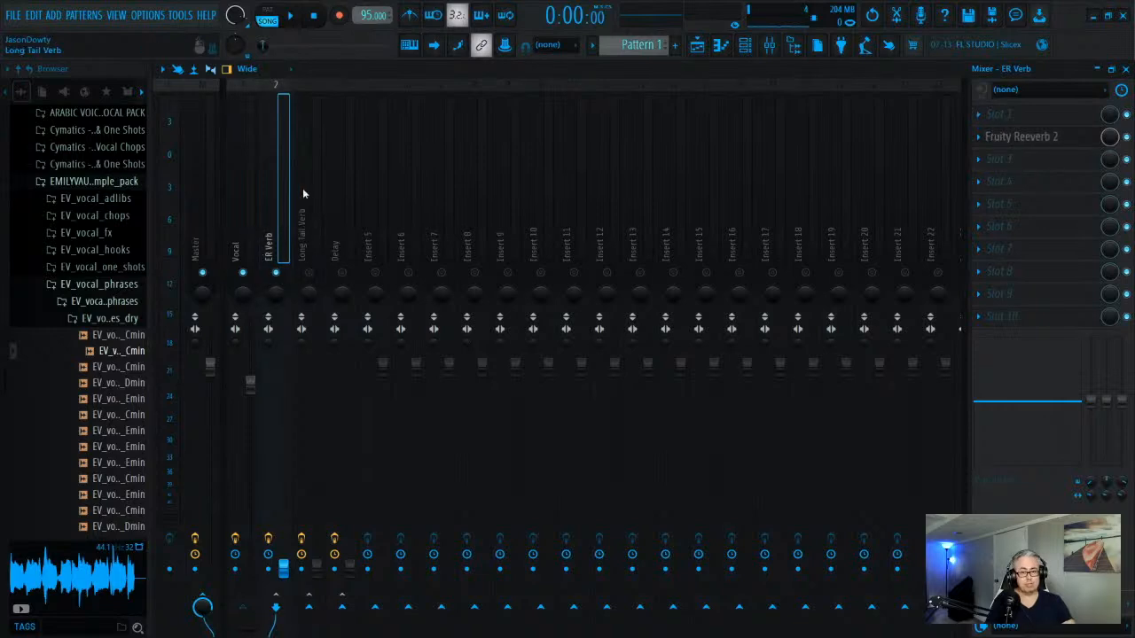
- Check the Vocal track's second Fruity send and unmute the Long Tail Verb track
{"action": "left_click", "coordinate": [241, 193]}
{"action": "left_click", "coordinate": [997, 159]}
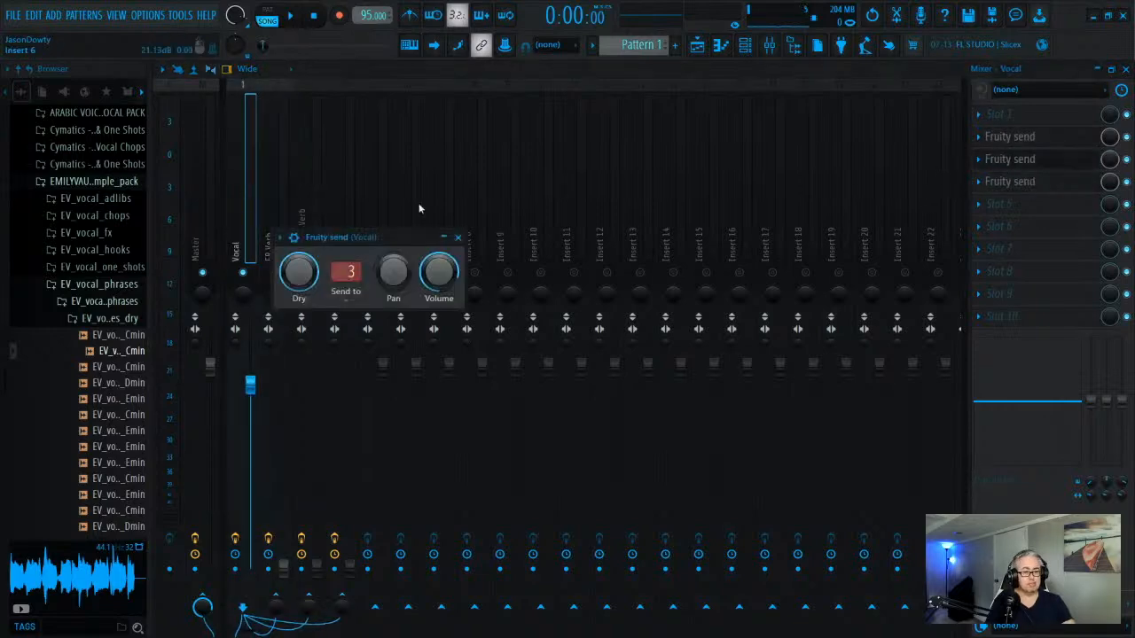
{"action": "left_click", "coordinate": [457, 237]}
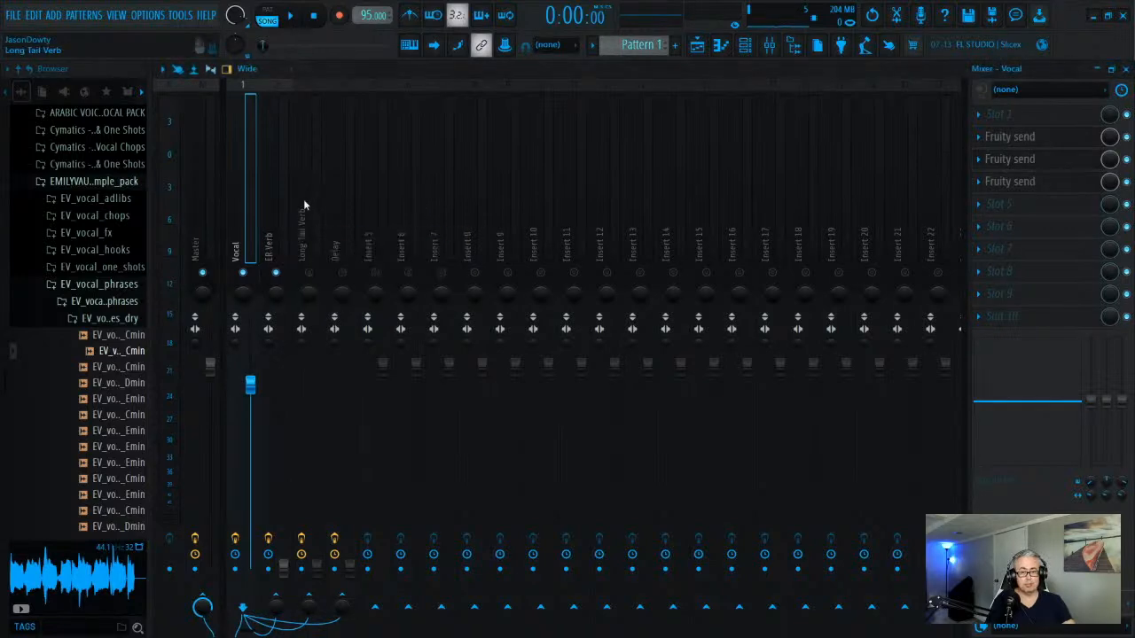
{"action": "left_click", "coordinate": [303, 203]}
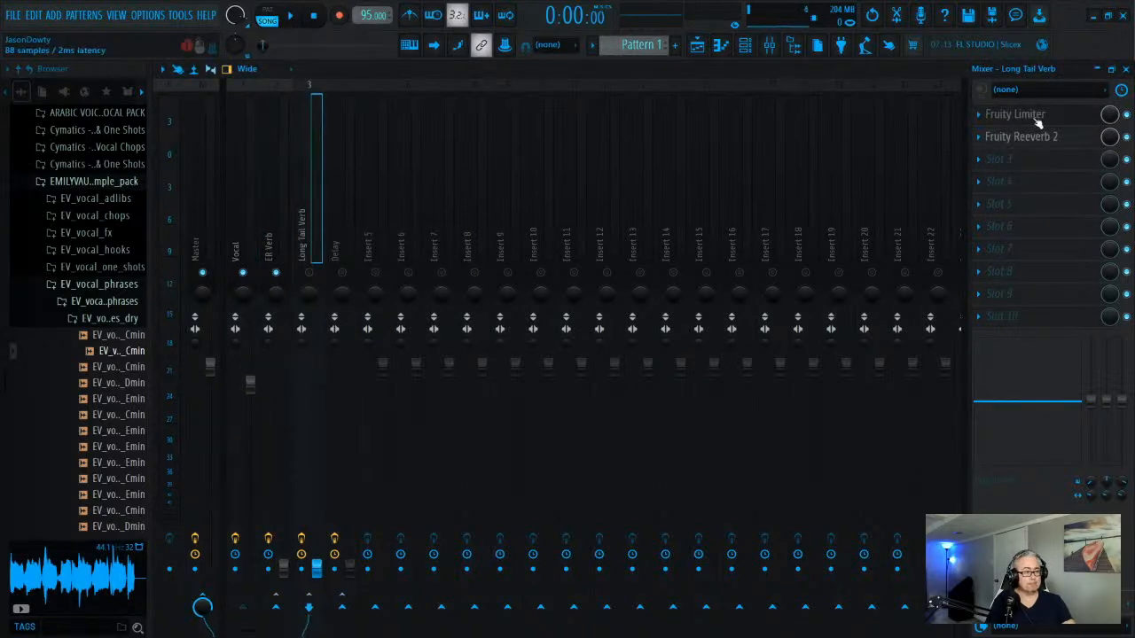
- Unmute the Delay track and check the Vocal track's third Fruity send
{"action": "left_click", "coordinate": [341, 230]}
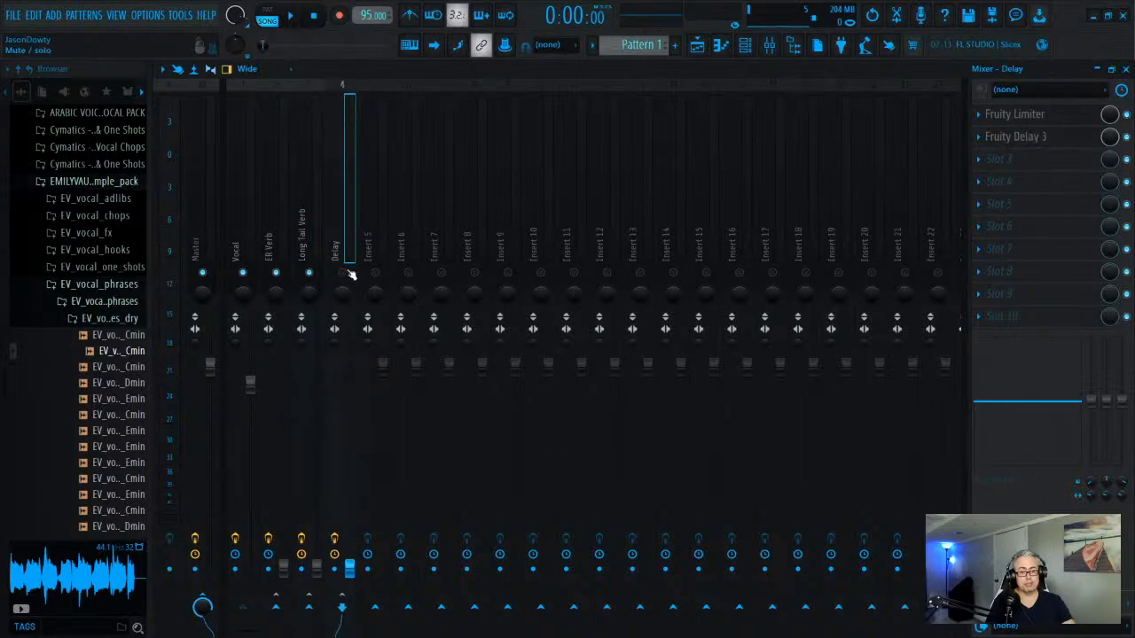
{"action": "left_click", "coordinate": [248, 204]}
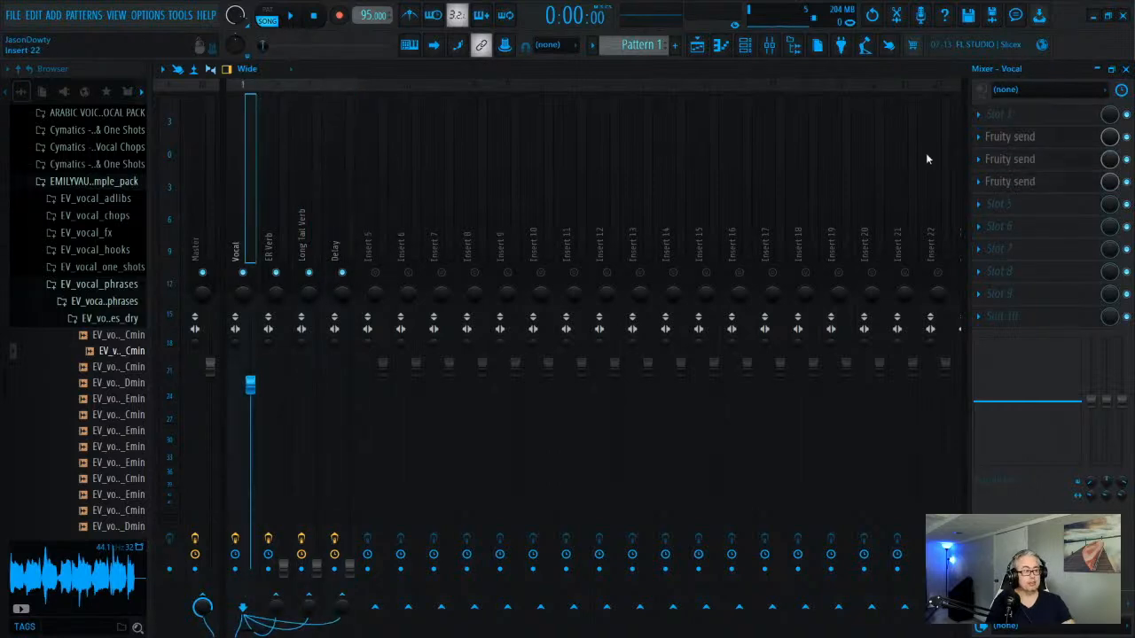
{"action": "left_click", "coordinate": [1011, 183]}
{"action": "left_click", "coordinate": [474, 257]}
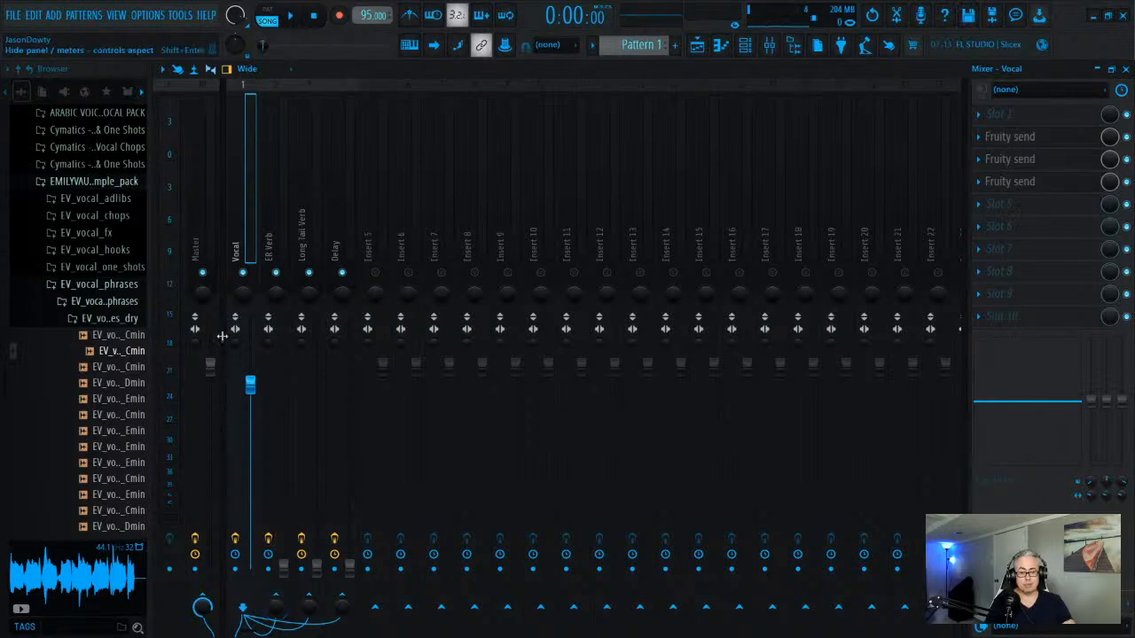
- Remove the Vocal track's routing to the ER Verb, Long Tail Verb and Delay tracks
{"action": "left_click", "coordinate": [281, 598]}
{"action": "left_click", "coordinate": [314, 598]}
{"action": "left_click", "coordinate": [340, 598]}
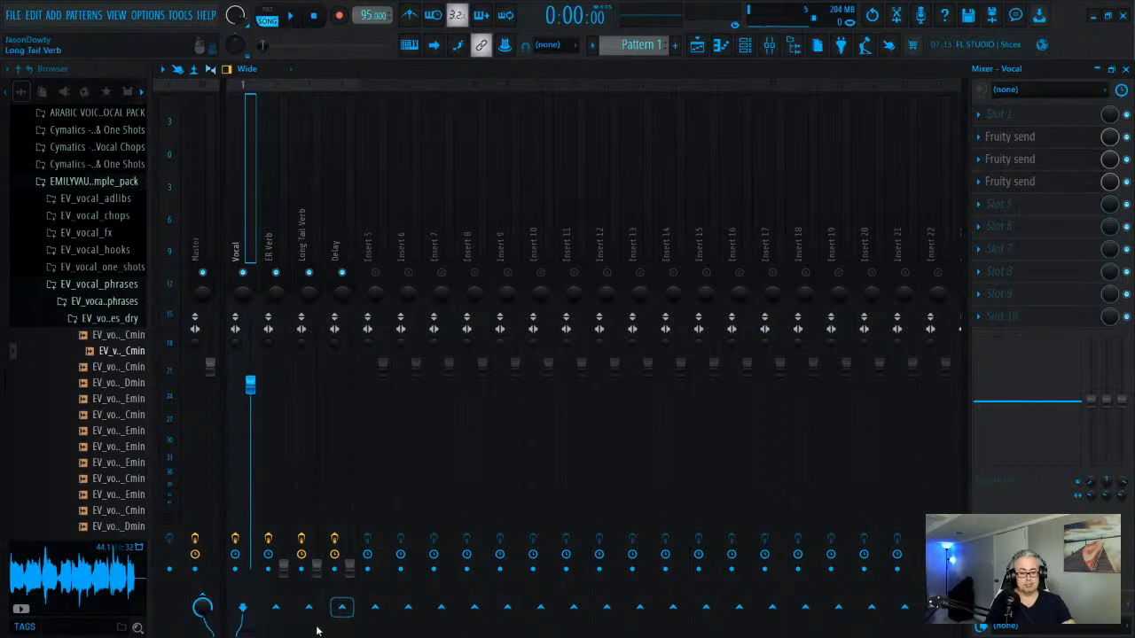
- Sidechain the Vocal track to the ER Verb, Long Tail Verb and Delay tracks
{"action": "right_click", "coordinate": [276, 607]}
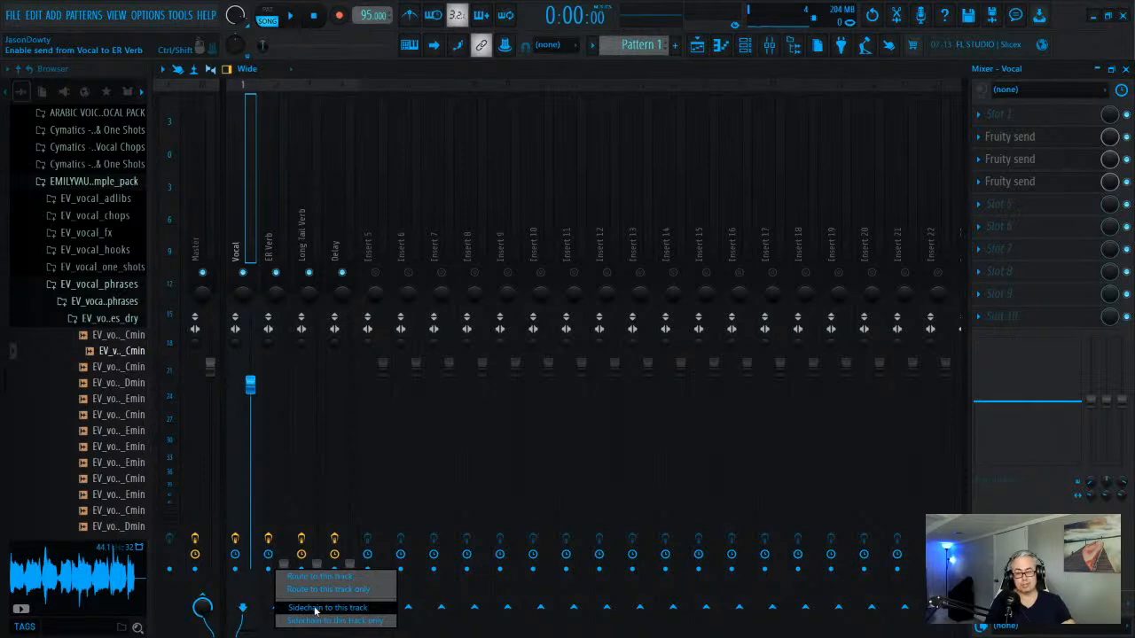
{"action": "left_click", "coordinate": [315, 608]}
{"action": "right_click", "coordinate": [308, 607]}
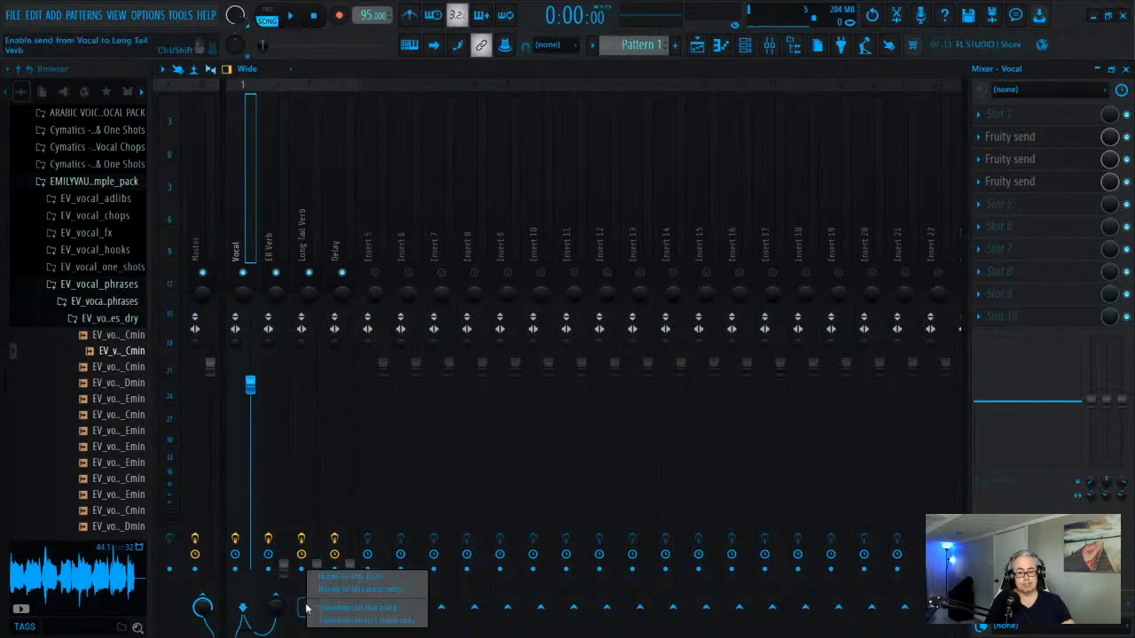
{"action": "left_click", "coordinate": [328, 608]}
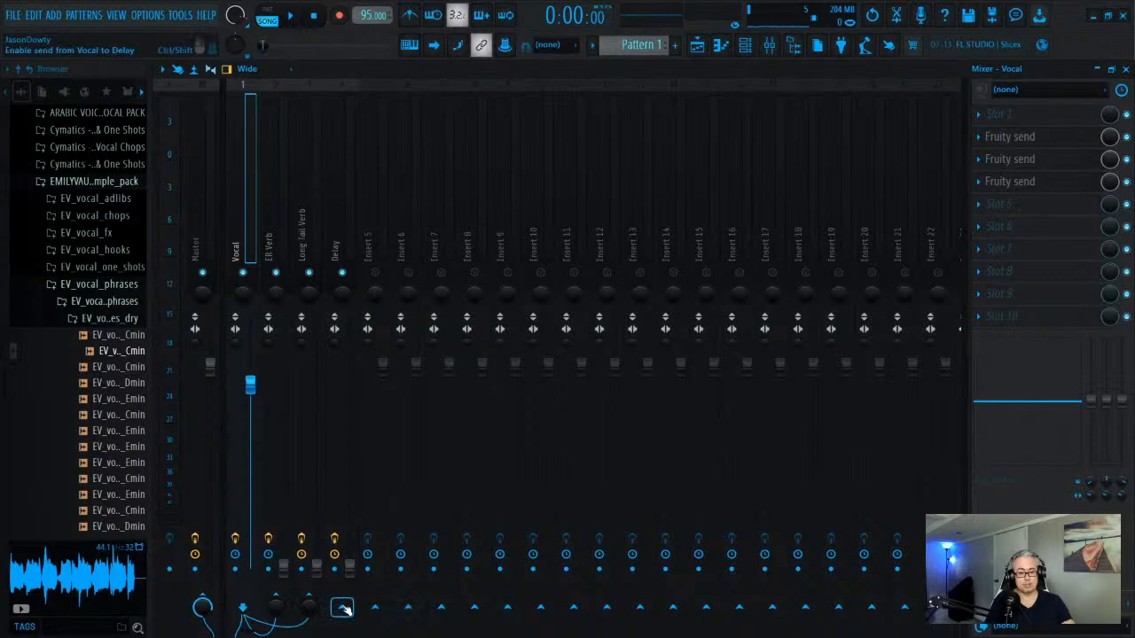
{"action": "right_click", "coordinate": [342, 608]}
{"action": "left_click", "coordinate": [363, 610]}
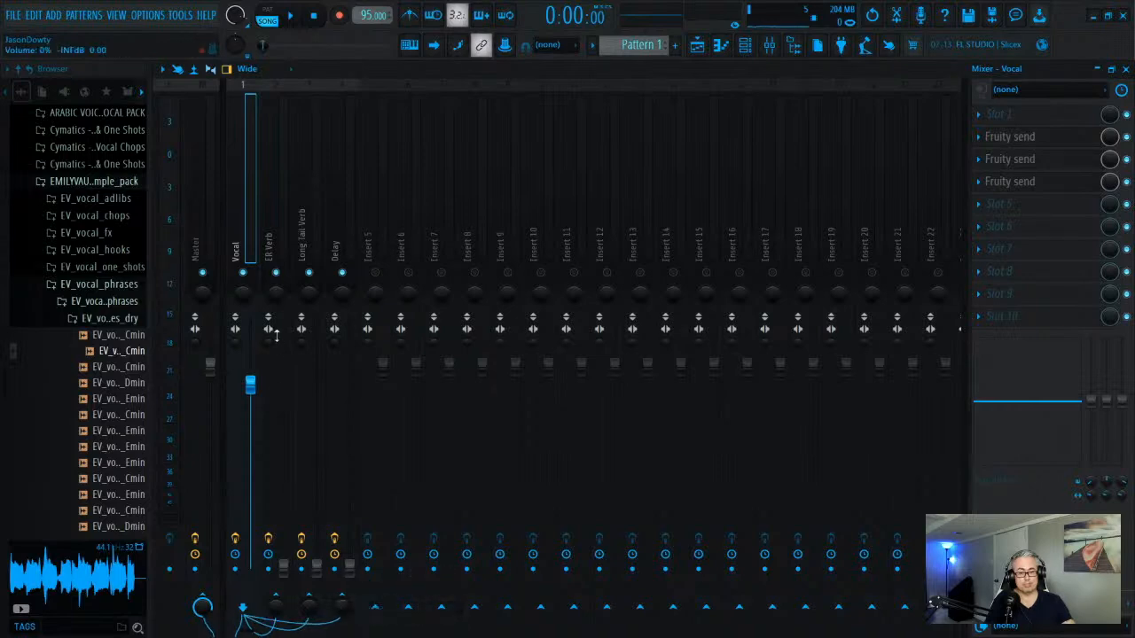
- Set the target of the Vocal track's first Fruity send to ER Verb and close the plugin
{"action": "left_click", "coordinate": [1046, 140]}
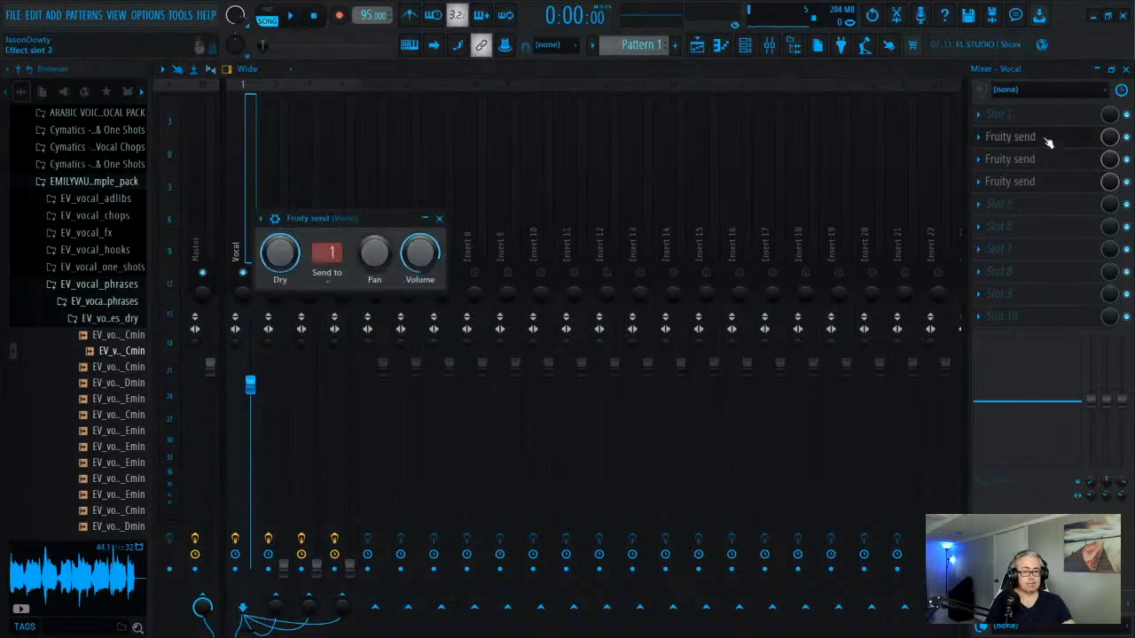
{"action": "left_click", "coordinate": [325, 282]}
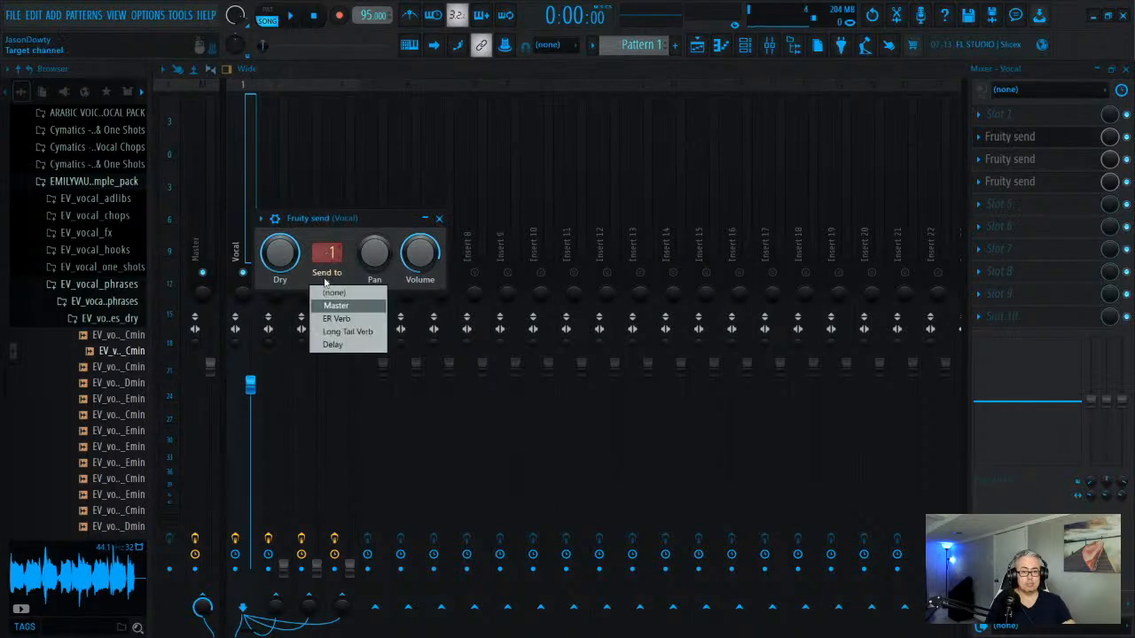
{"action": "left_click", "coordinate": [341, 318]}
{"action": "left_click", "coordinate": [439, 218]}
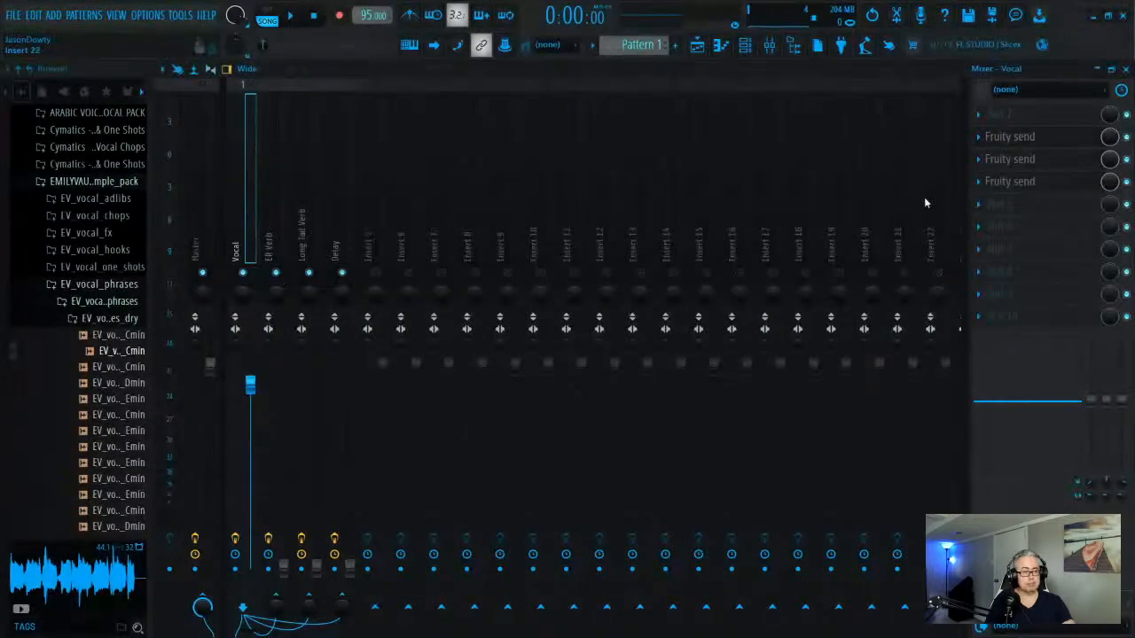
- Set the target of the Vocal track's second Fruity send to Long Tail Verb and close the plugin
{"action": "left_click", "coordinate": [1023, 159]}
{"action": "left_click", "coordinate": [346, 300]}
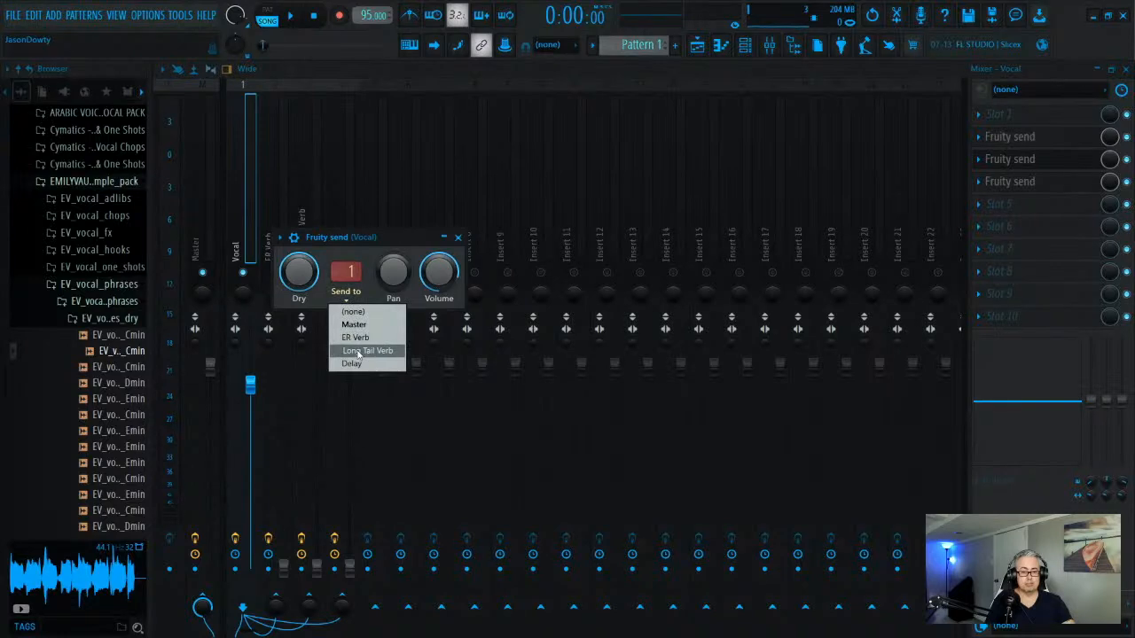
{"action": "left_click", "coordinate": [358, 351]}
{"action": "left_click", "coordinate": [457, 236]}
- Set the target of the Vocal track's third Fruity send to Delay and close the plugin
{"action": "left_click", "coordinate": [1021, 184]}
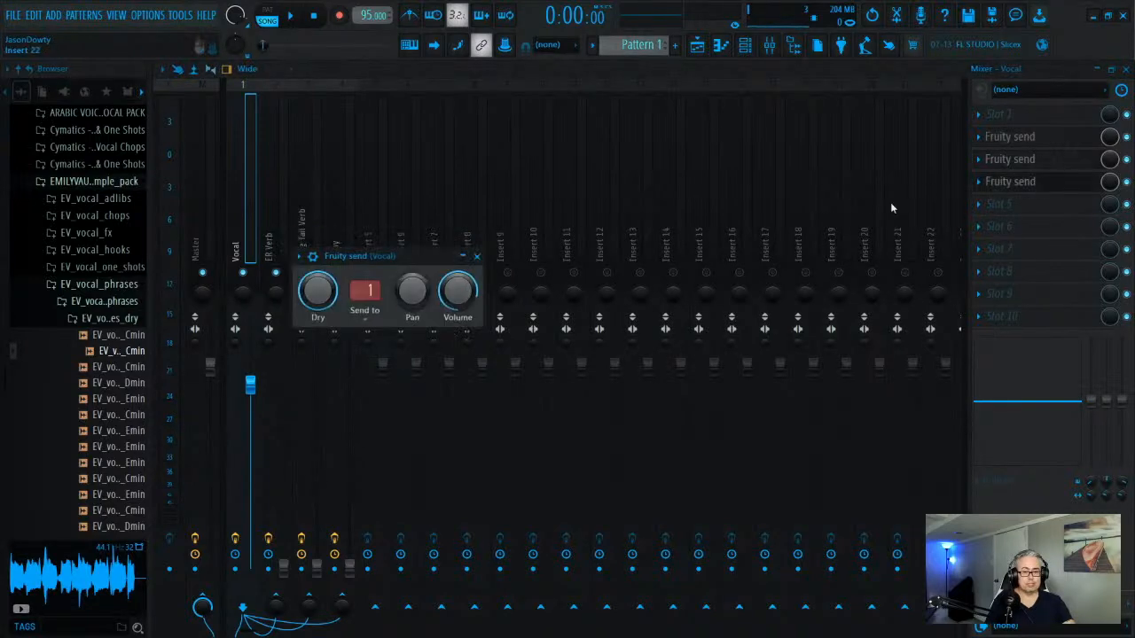
{"action": "left_click", "coordinate": [369, 318]}
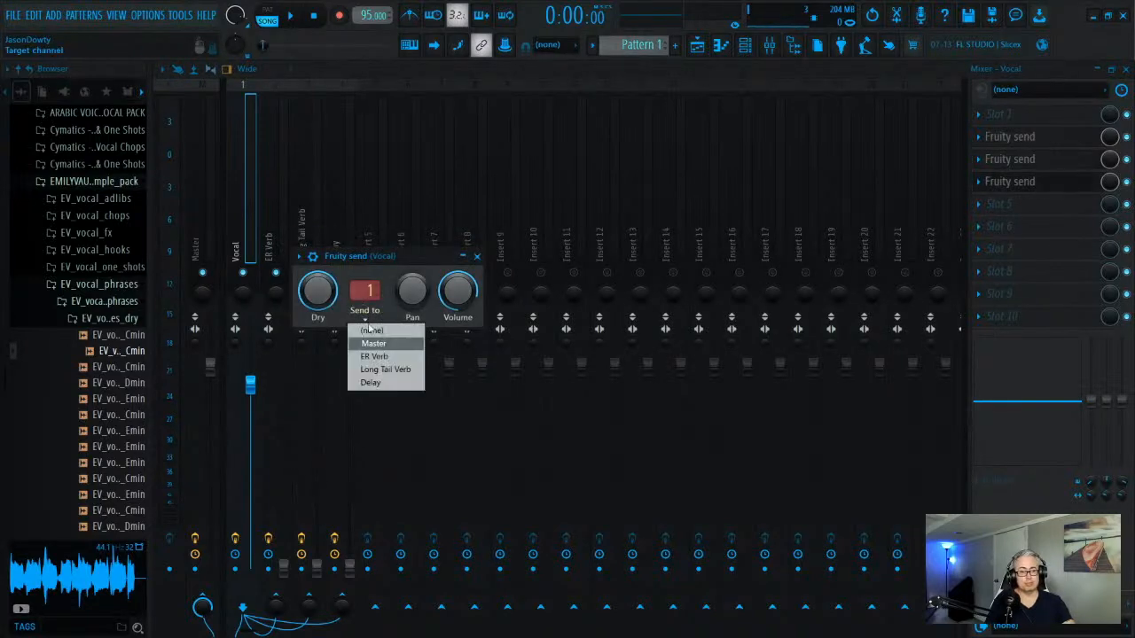
{"action": "left_click", "coordinate": [373, 382]}
{"action": "left_click", "coordinate": [477, 256]}
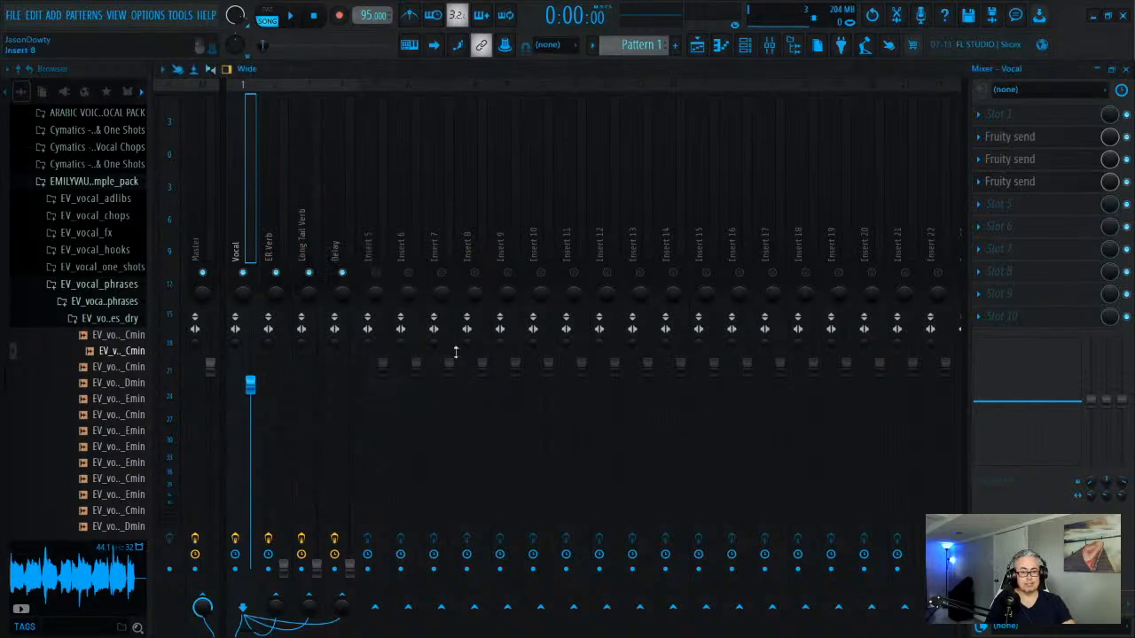
- Examine the effect chains of the ER Verb, Long Tail Verb and Vocal tracks, including the Fruity Reeverb 2 settings on ER Verb
{"action": "left_click", "coordinate": [268, 200]}
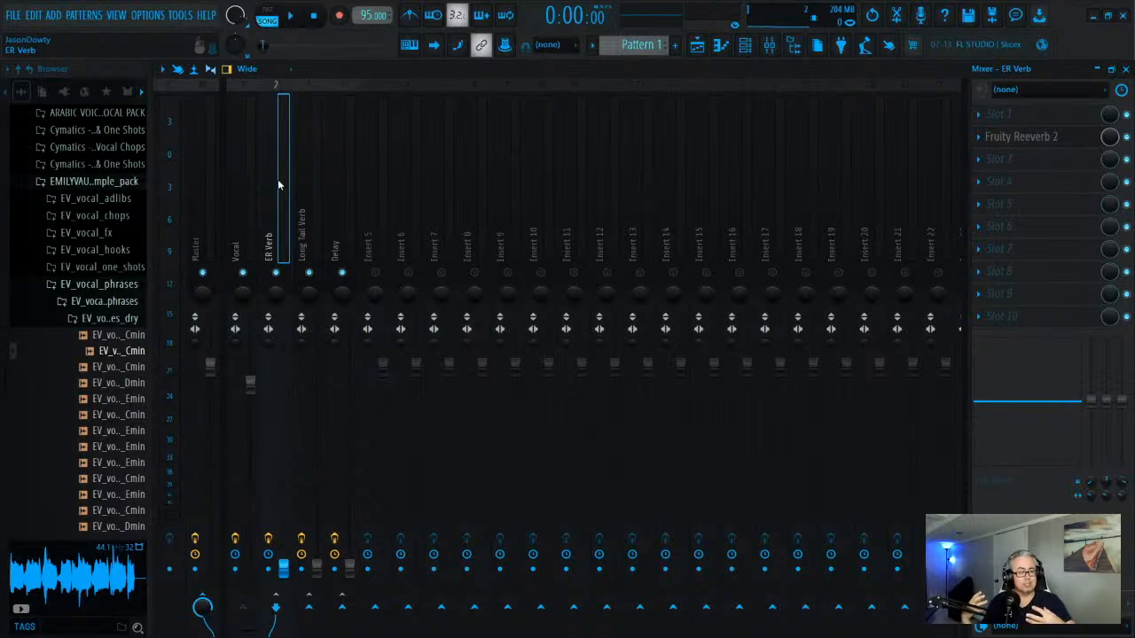
{"action": "left_click", "coordinate": [303, 188]}
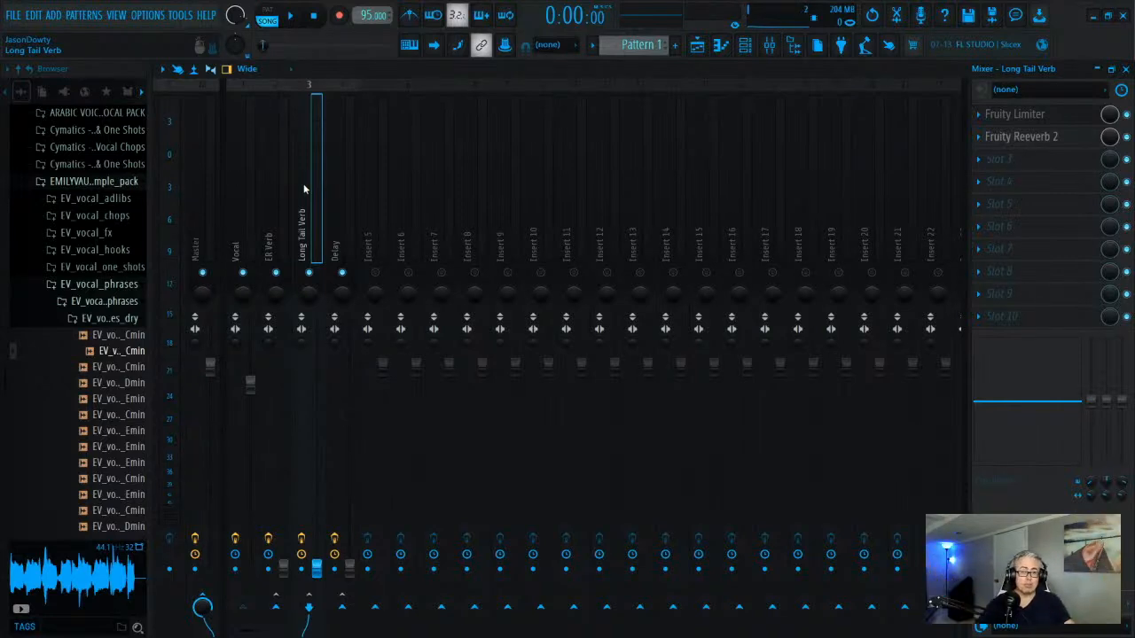
{"action": "left_click", "coordinate": [277, 179]}
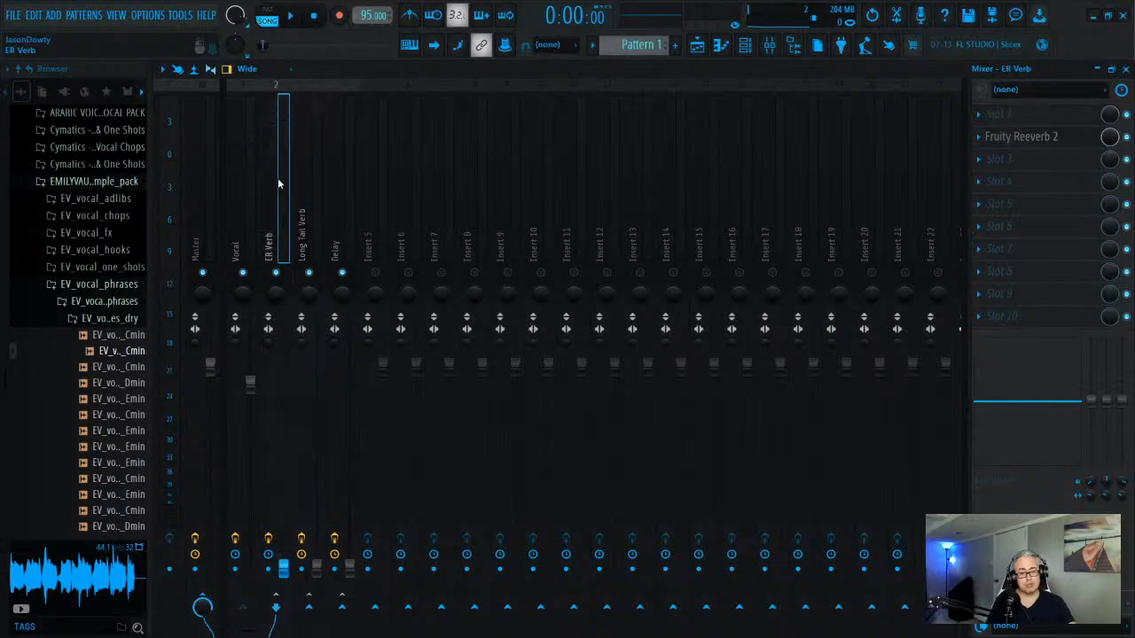
{"action": "left_click", "coordinate": [238, 223]}
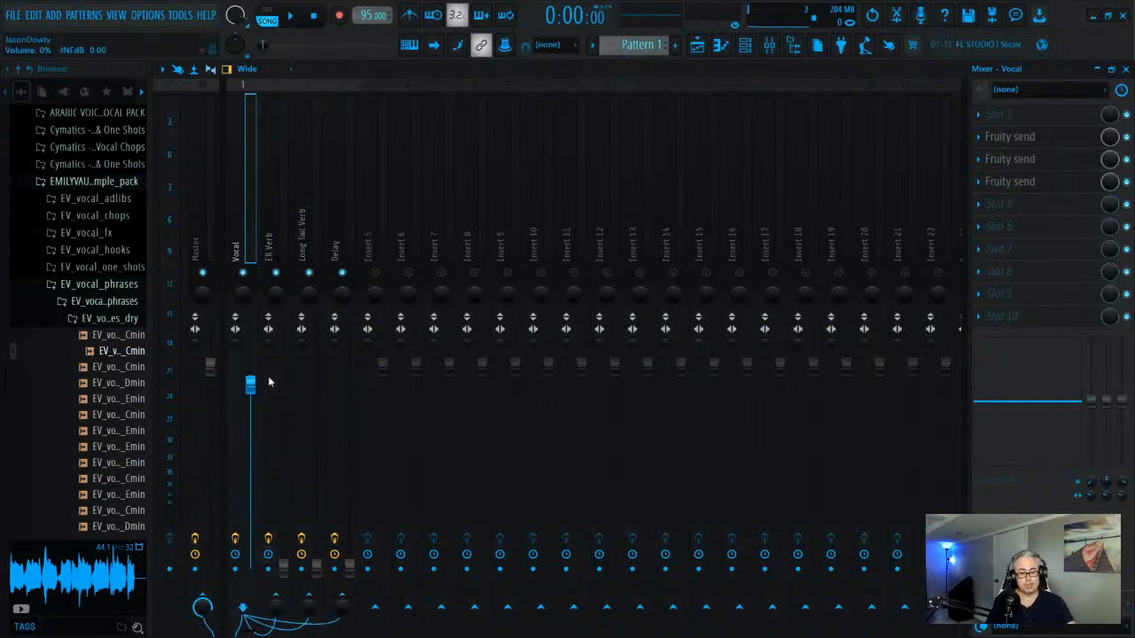
{"action": "left_click", "coordinate": [275, 188]}
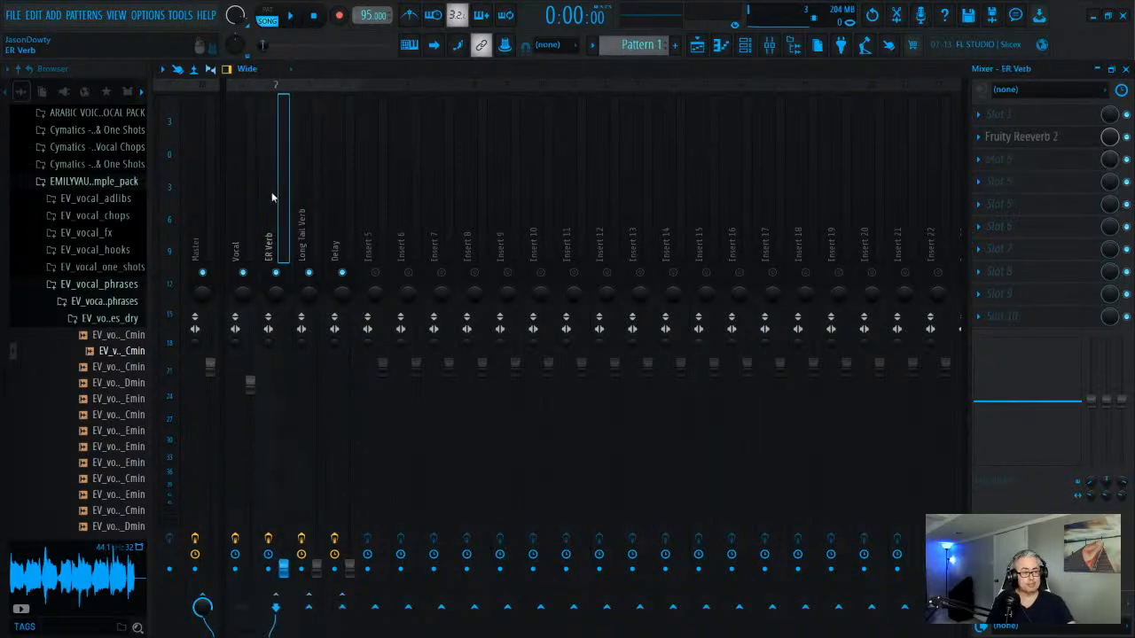
{"action": "left_click", "coordinate": [1025, 135]}
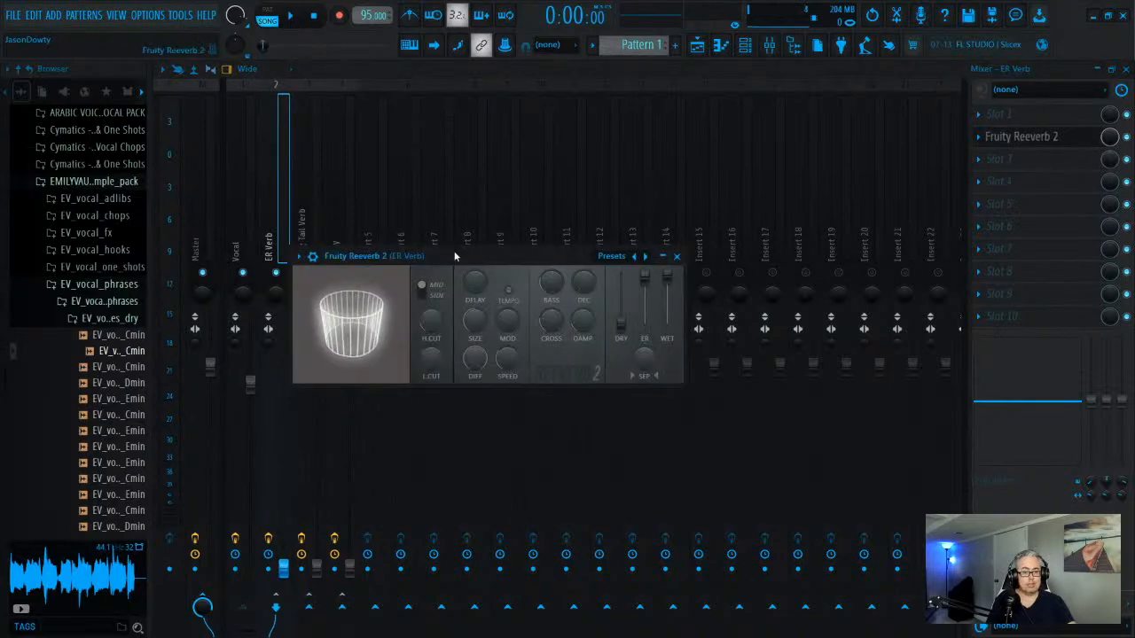
{"action": "left_click", "coordinate": [677, 257]}
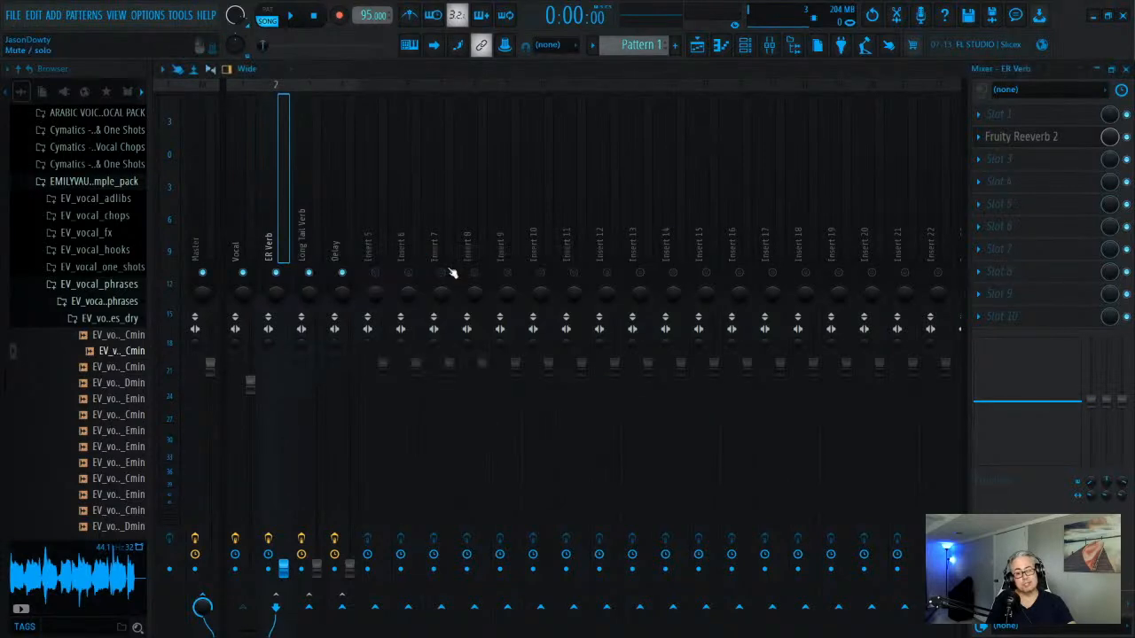
{"action": "left_click", "coordinate": [247, 205]}
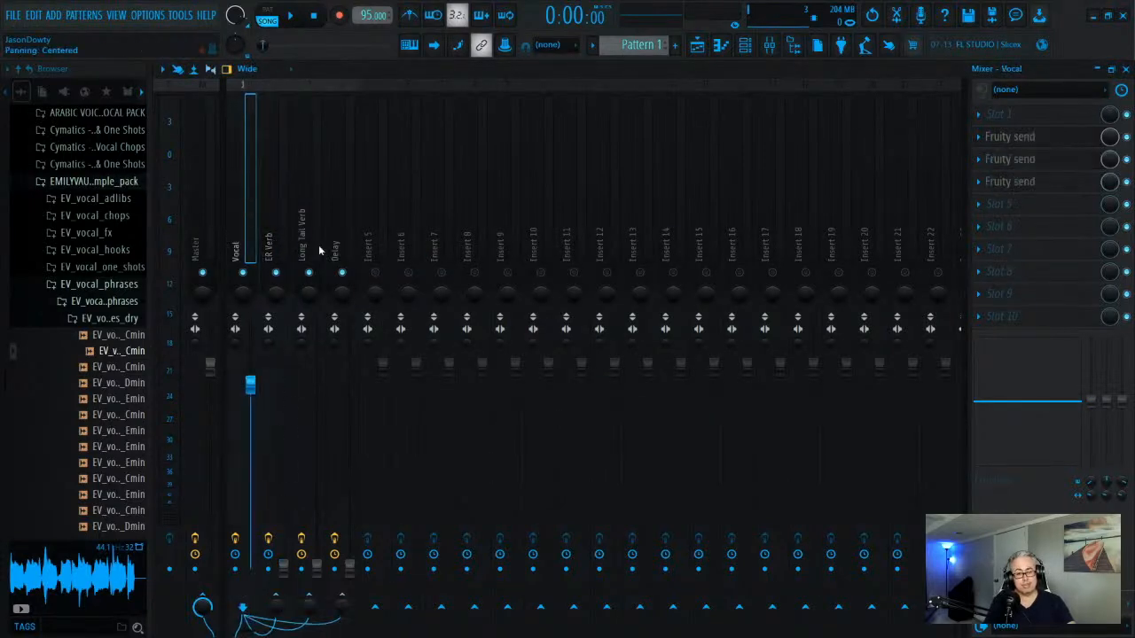
- Raise the ER Verb track's level partway while playing back the vocal, and stop playback
{"action": "left_click_drag", "start_coordinate": [283, 567], "coordinate": [283, 363]}
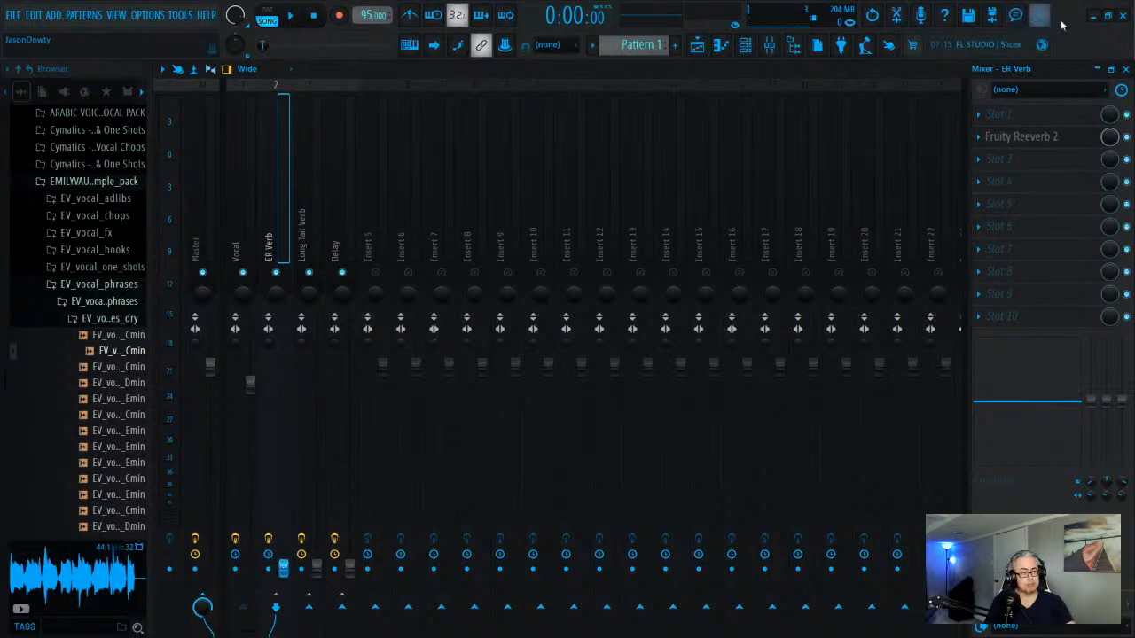
{"action": "key", "text": "space"}
{"action": "left_click_drag", "start_coordinate": [283, 567], "coordinate": [283, 448]}
{"action": "left_click_drag", "start_coordinate": [304, 327], "coordinate": [325, 436]}
{"action": "key", "text": "space"}
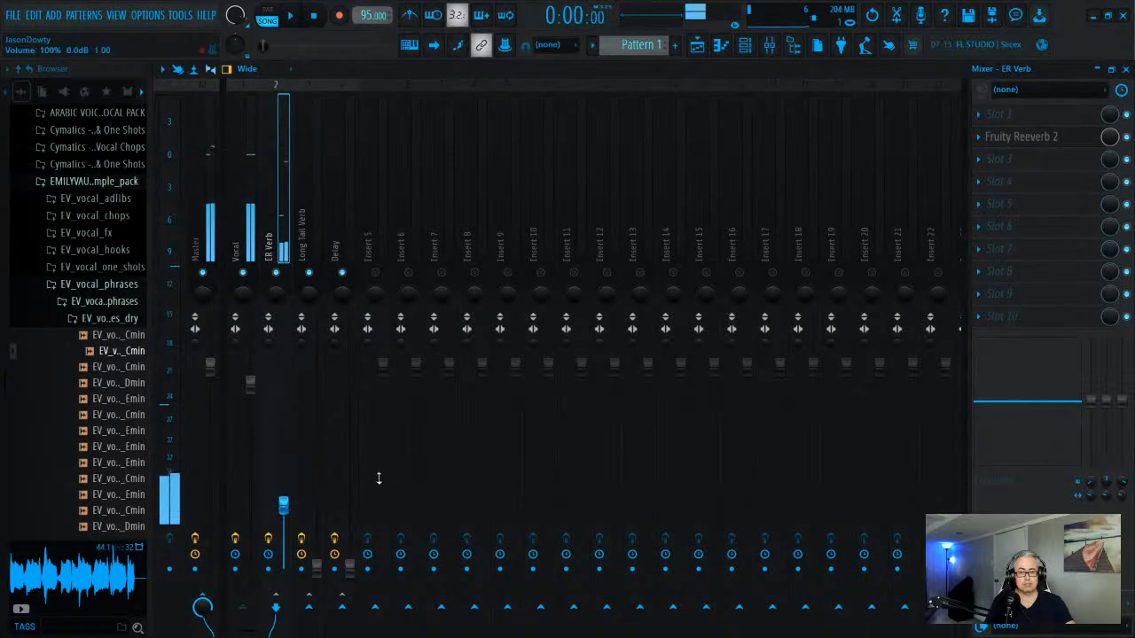
- Compare the vocal with the ER Verb track muted and unmuted during playback, and stop playback
{"action": "left_click", "coordinate": [275, 273]}
{"action": "key", "text": "space"}
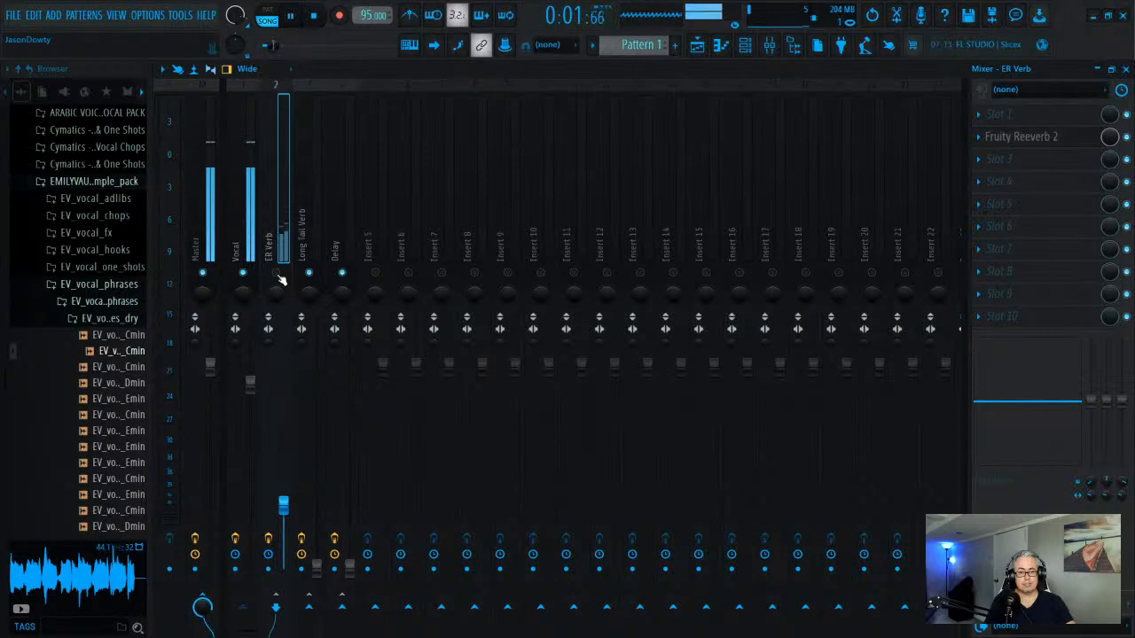
{"action": "left_click", "coordinate": [275, 273]}
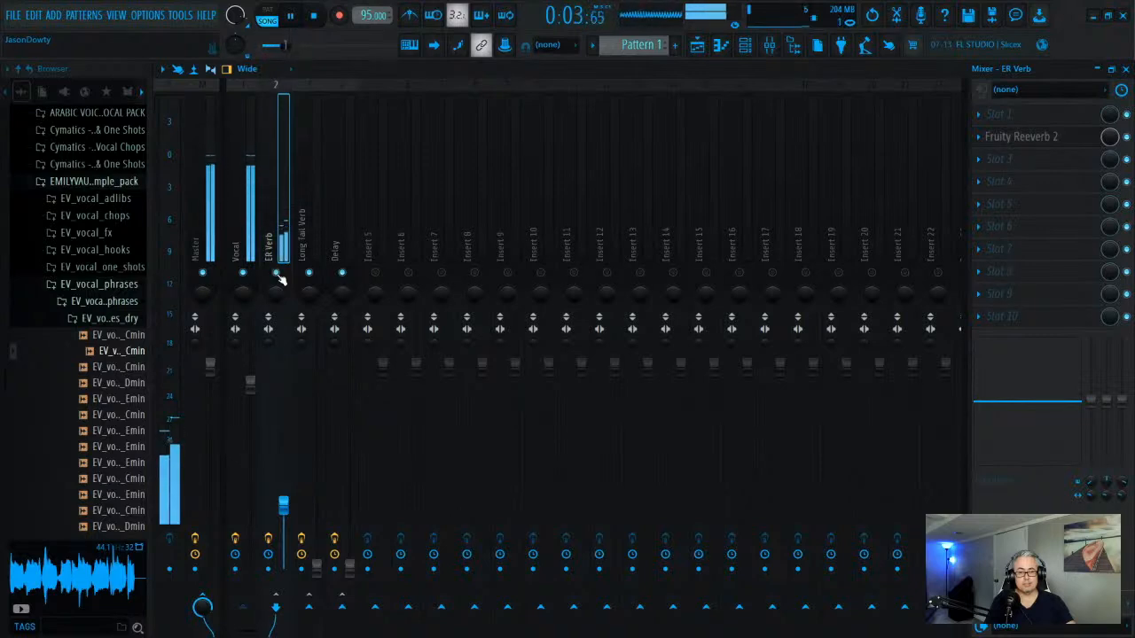
{"action": "key", "text": "space"}
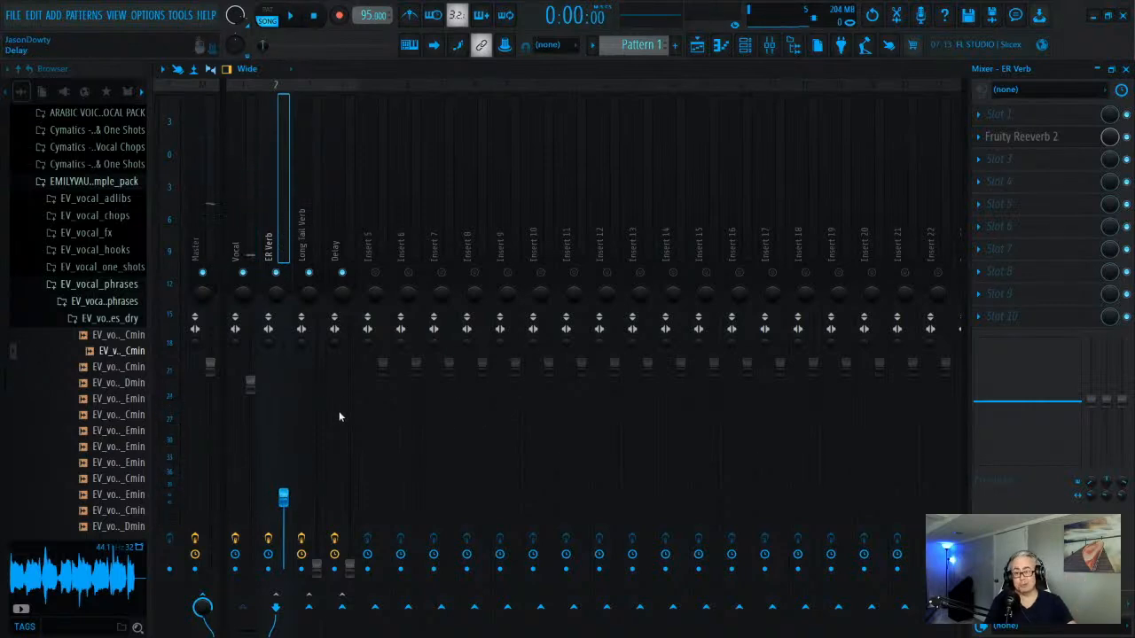
- Select the Long Tail Verb track, review its Fruity Limiter settings, and close the plugin
{"action": "left_click", "coordinate": [305, 246]}
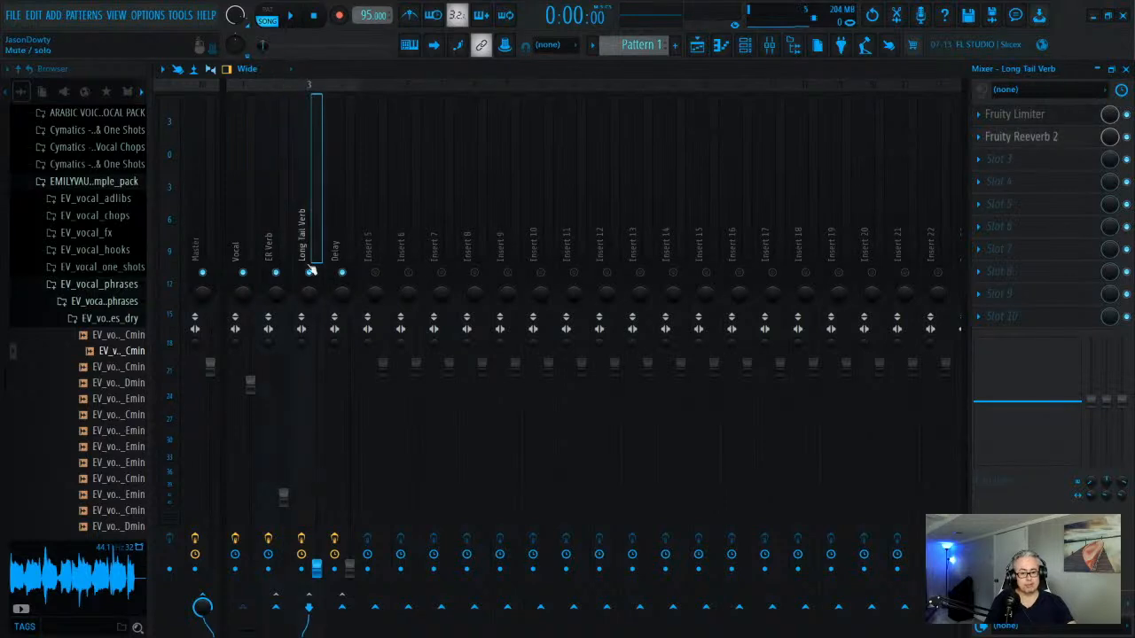
{"action": "left_click", "coordinate": [1024, 114]}
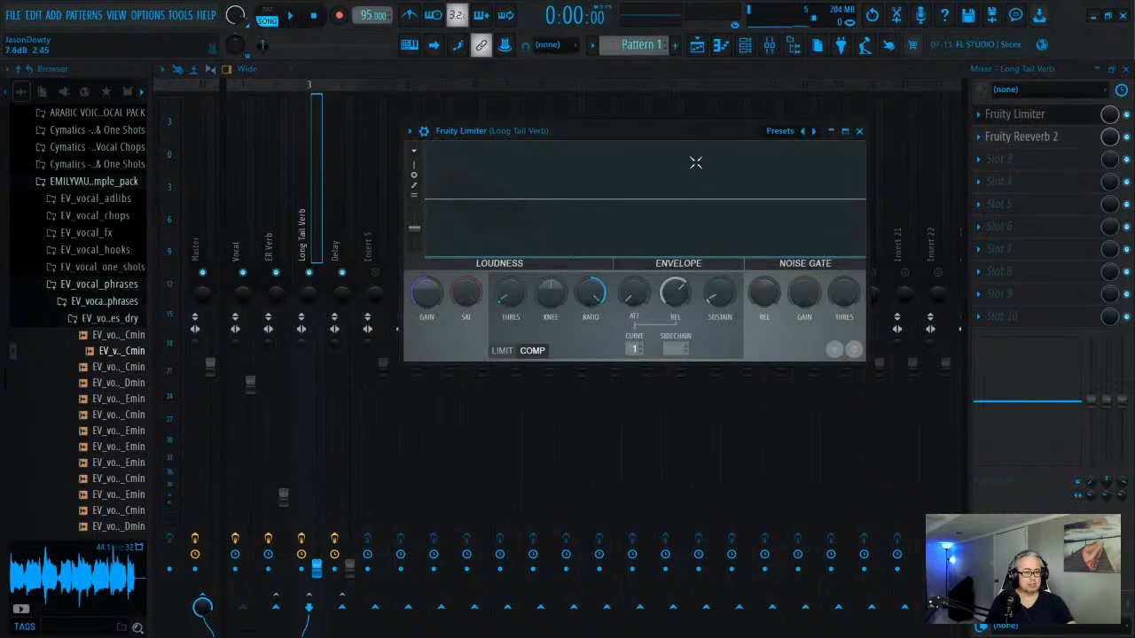
{"action": "left_click", "coordinate": [859, 131]}
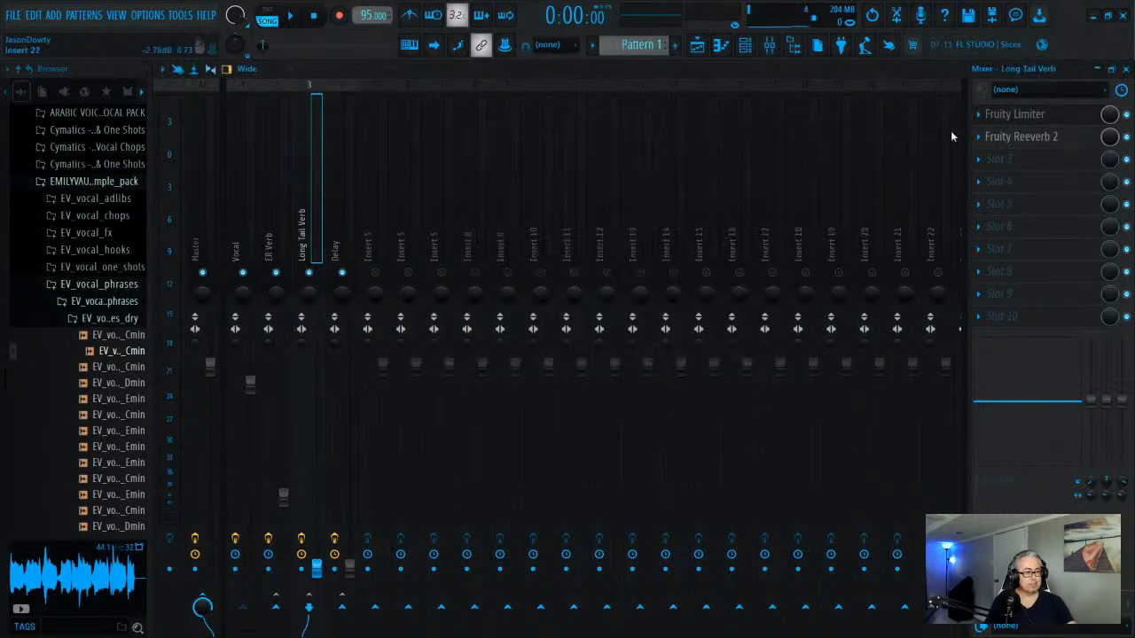
- Adjust the low cut of the Long Tail Verb track's Fruity Reeverb 2 up to about 436 Hz and slightly back down, and close the plugin
{"action": "left_click", "coordinate": [1030, 136]}
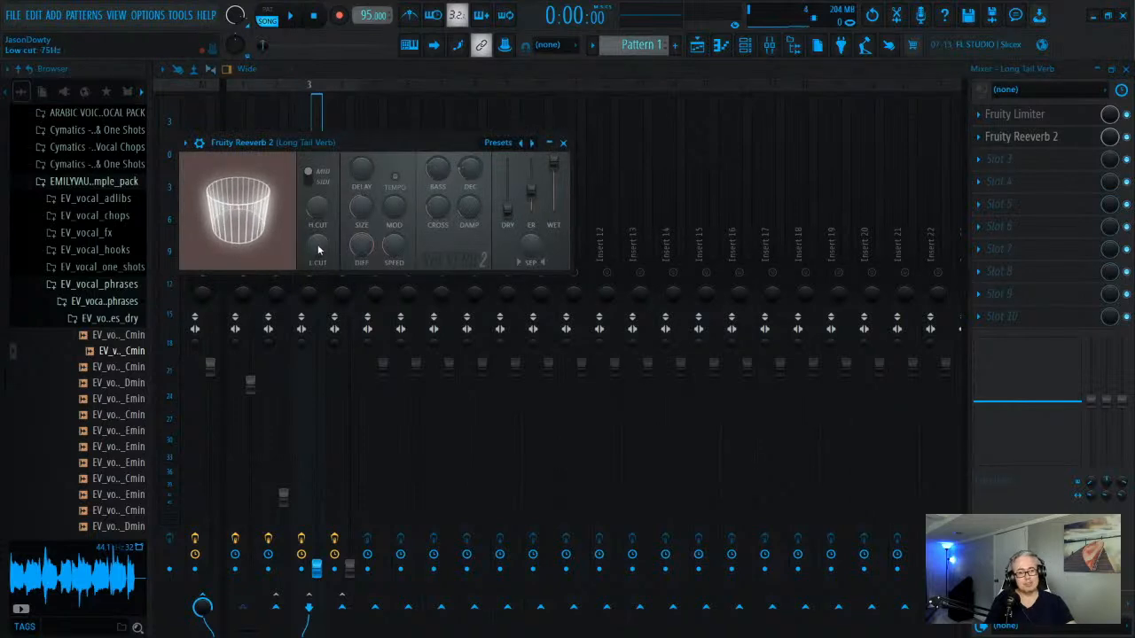
{"action": "left_click_drag", "start_coordinate": [332, 258], "coordinate": [312, 220]}
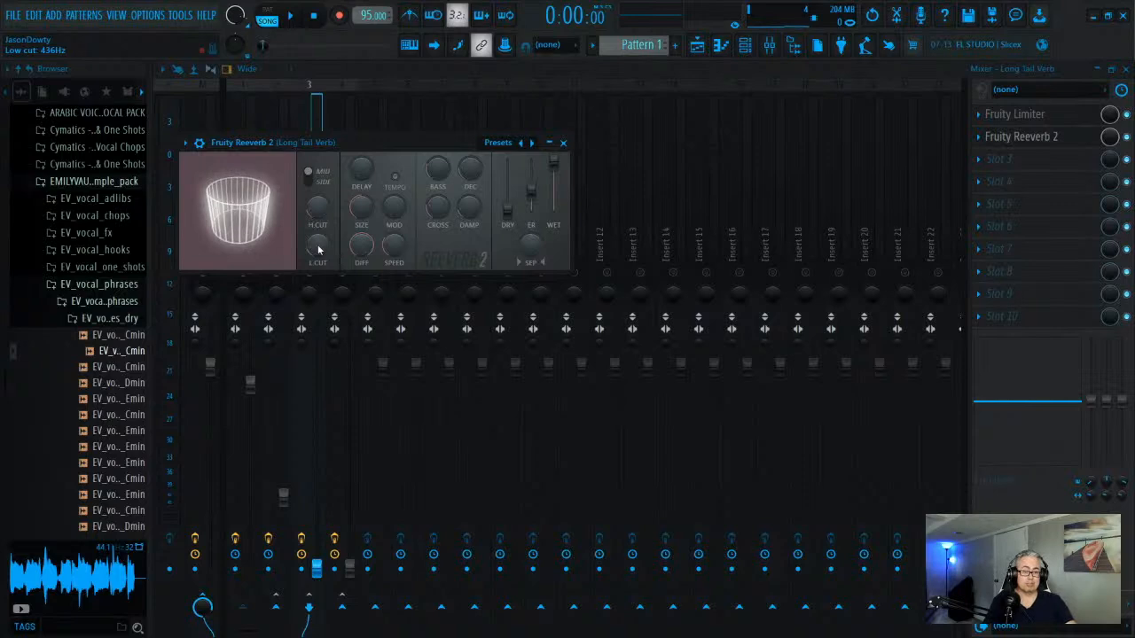
{"action": "left_click_drag", "start_coordinate": [318, 250], "coordinate": [319, 268]}
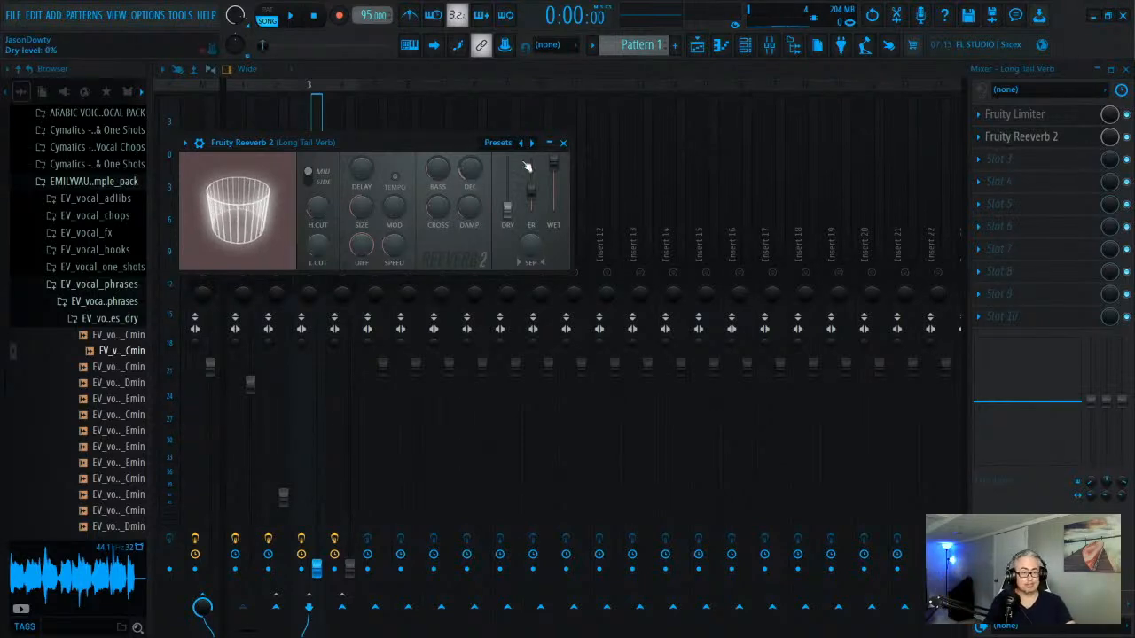
{"action": "left_click", "coordinate": [563, 142]}
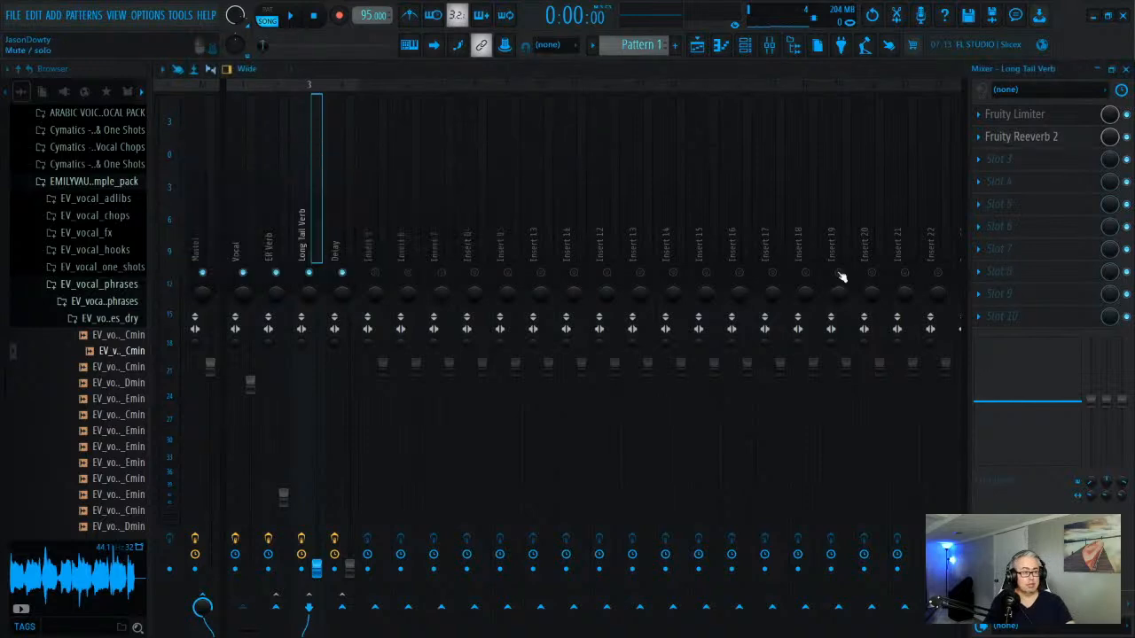
- Examine the sidechain input and detailed settings of the Long Tail Verb track's Fruity Limiter, and check the Vocal track's effect chain
{"action": "left_click", "coordinate": [1031, 115]}
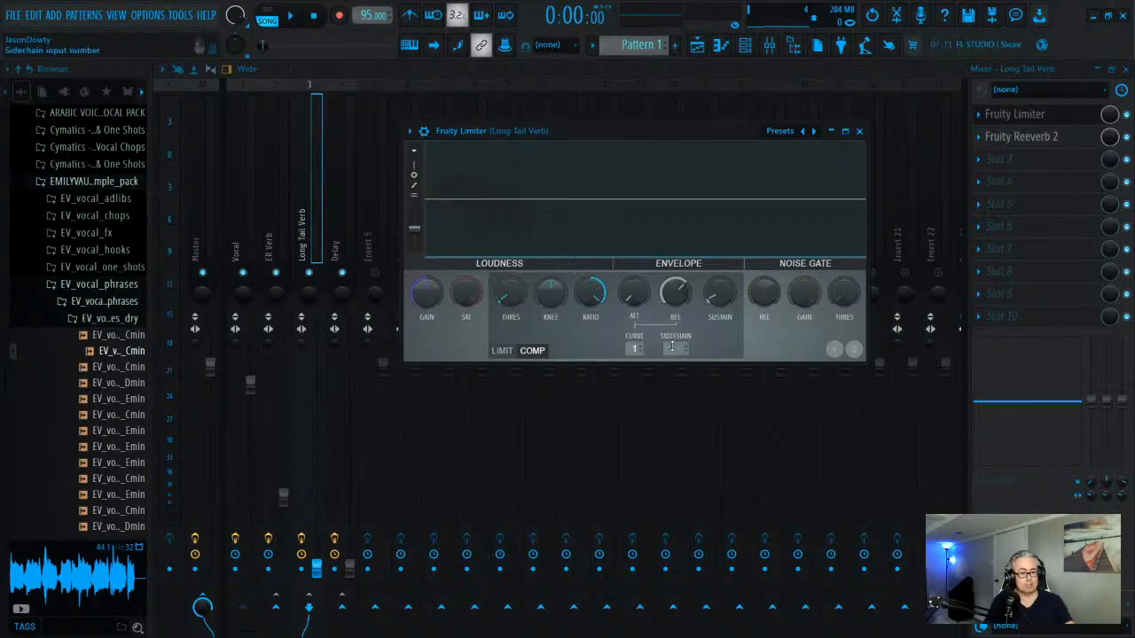
{"action": "left_click", "coordinate": [858, 132]}
{"action": "left_click", "coordinate": [246, 193]}
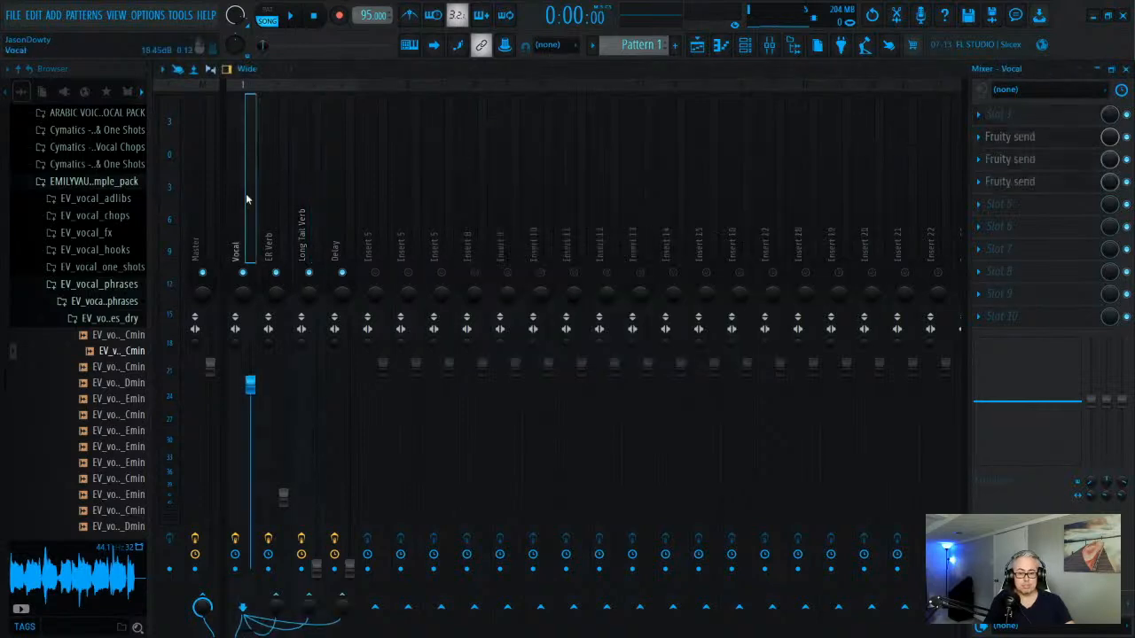
{"action": "left_click", "coordinate": [320, 169]}
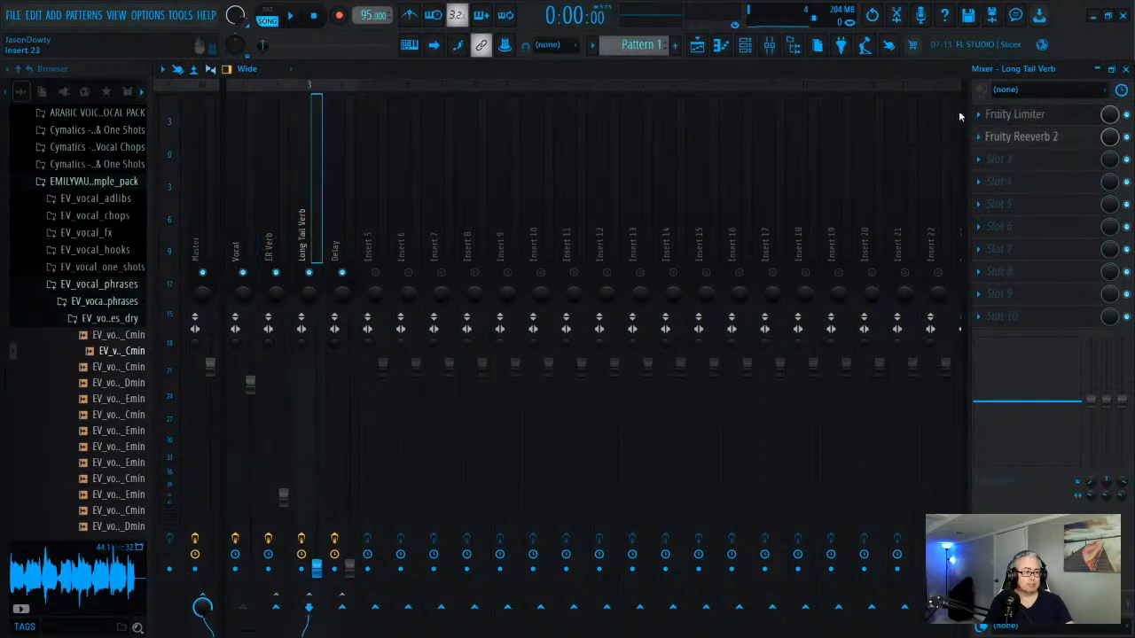
{"action": "left_click", "coordinate": [982, 117]}
{"action": "left_click", "coordinate": [1020, 118]}
{"action": "left_click", "coordinate": [1021, 117]}
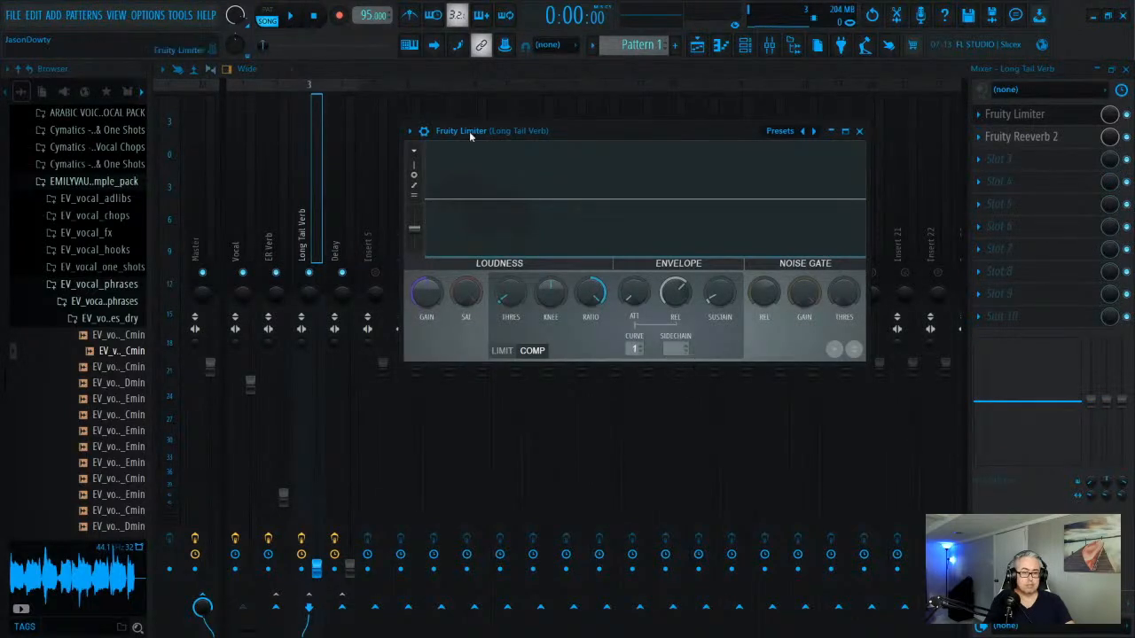
{"action": "left_click", "coordinate": [425, 132]}
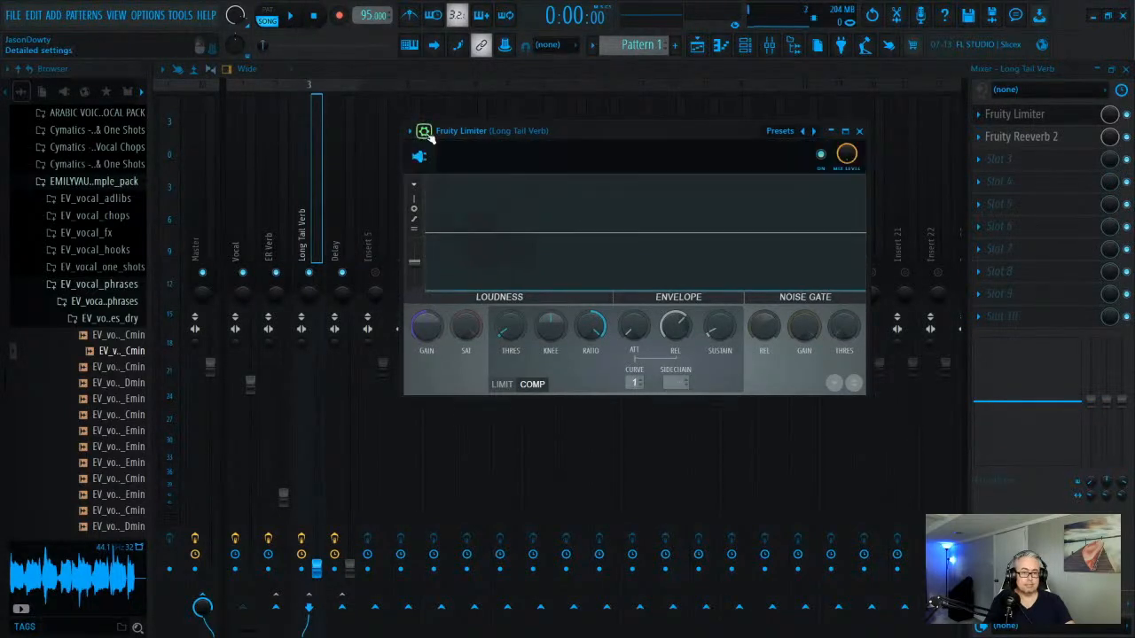
{"action": "left_click", "coordinate": [858, 130]}
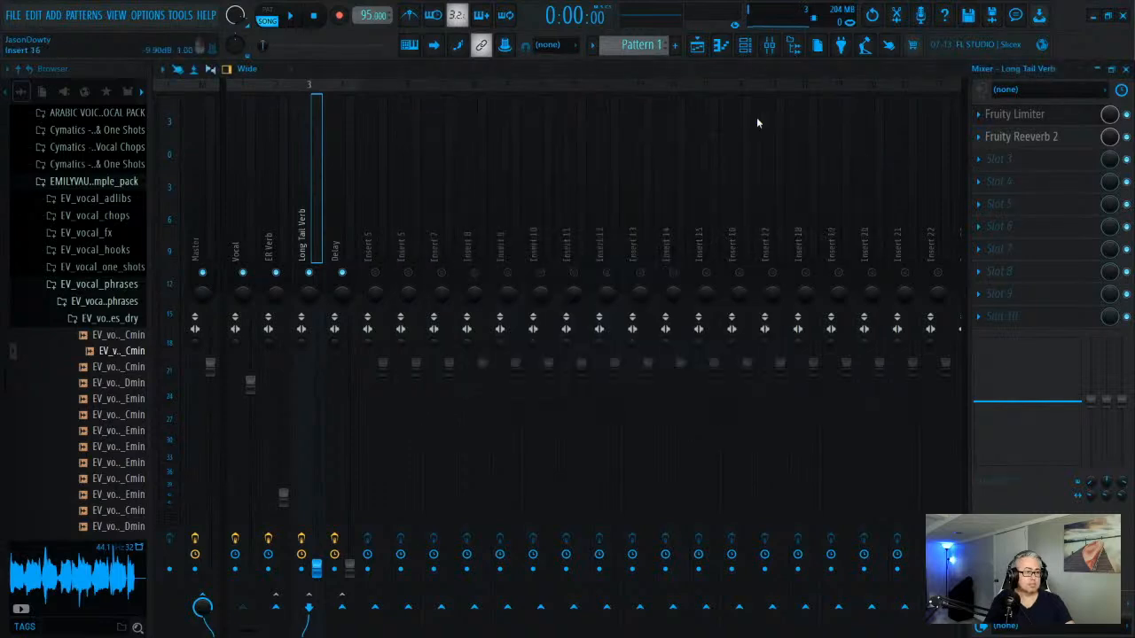
- Delete the Fruity Limiter from slot 1 of the Long Tail Verb track
{"action": "left_click", "coordinate": [979, 114]}
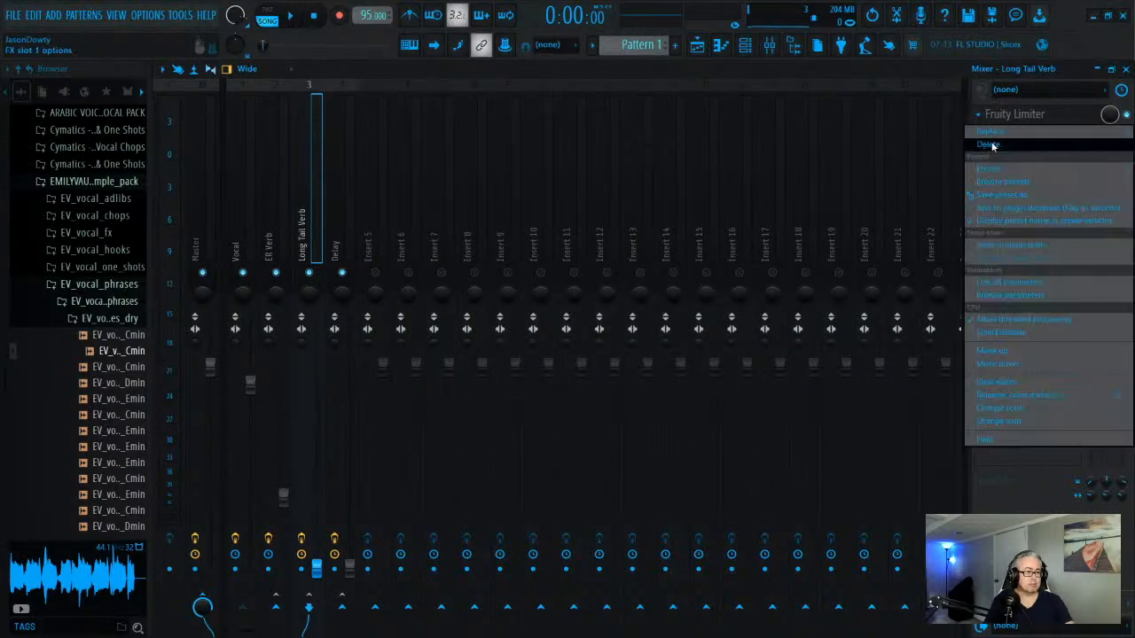
{"action": "left_click", "coordinate": [989, 145]}
{"action": "left_click", "coordinate": [618, 374]}
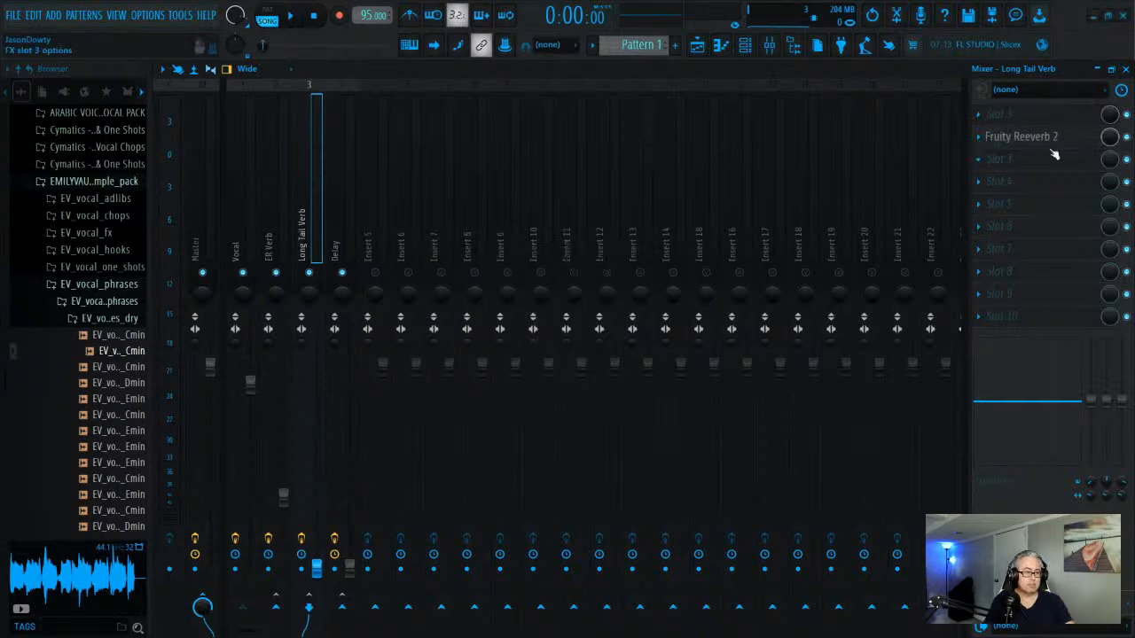
- Find Fruity Limiter in the full plugin list with "lim" and load it into slot 1 of the Long Tail Verb track
{"action": "left_click", "coordinate": [984, 115]}
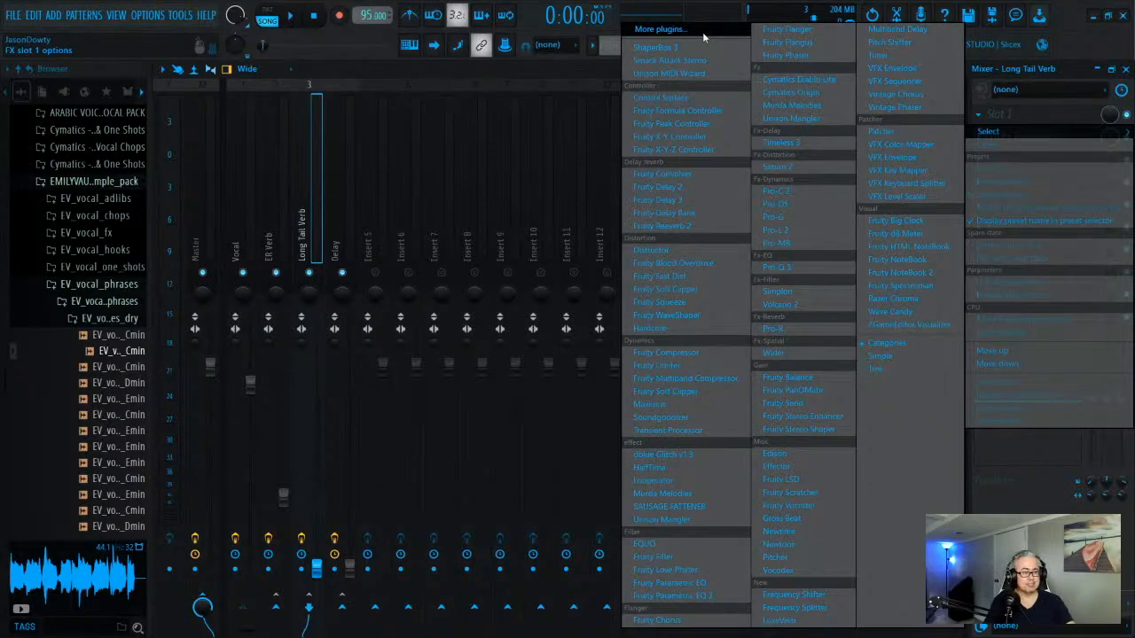
{"action": "left_click", "coordinate": [674, 42]}
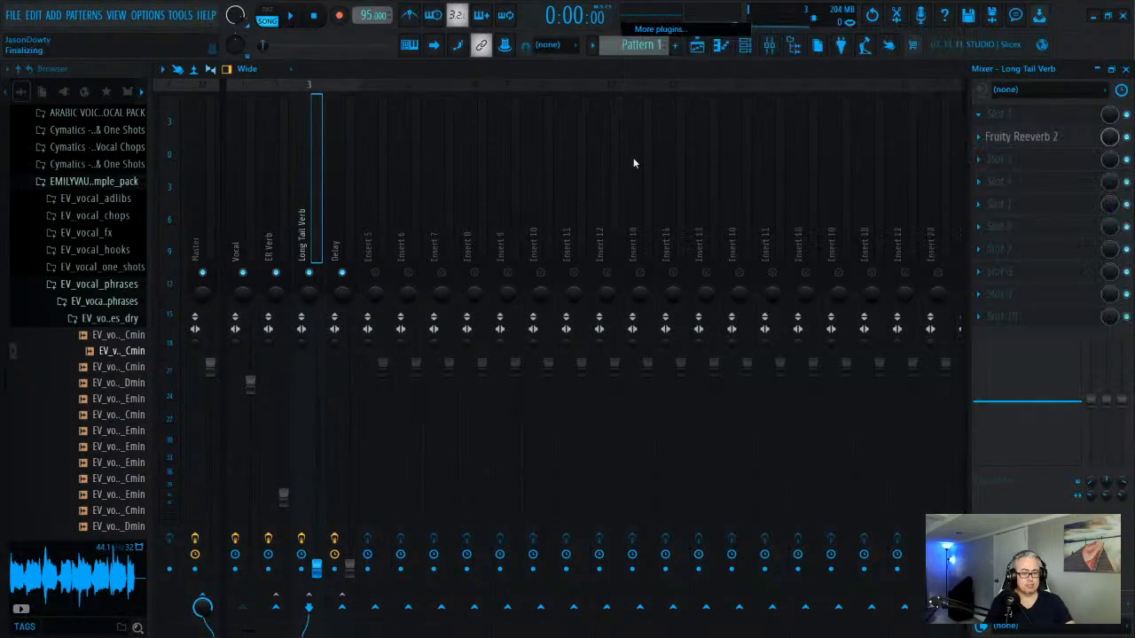
{"action": "left_click", "coordinate": [672, 30]}
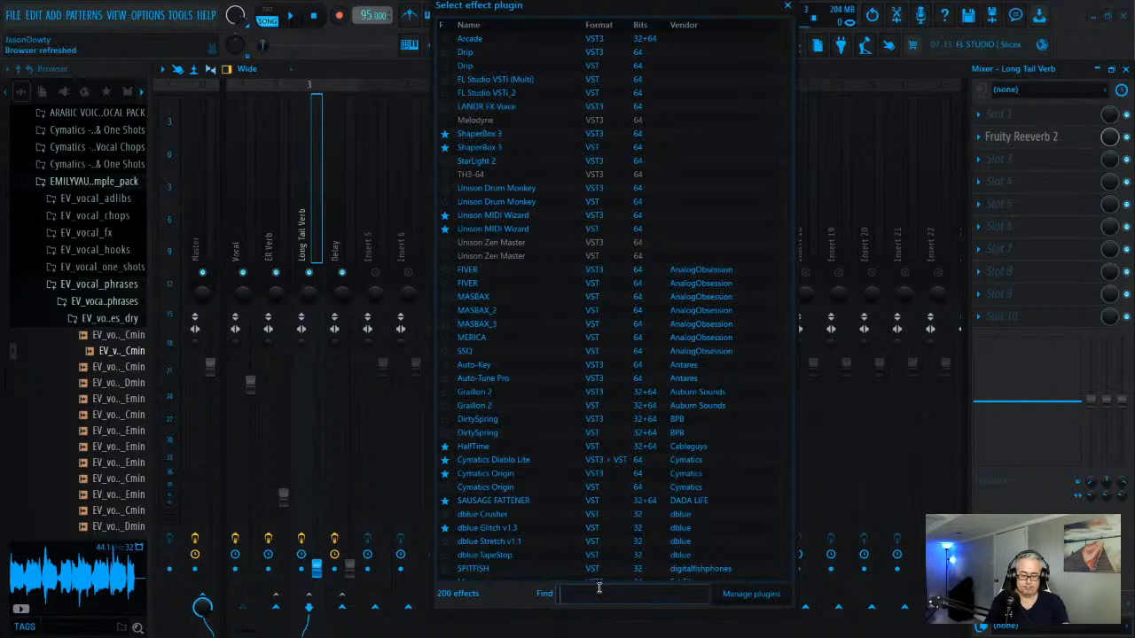
{"action": "type", "text": "lim"}
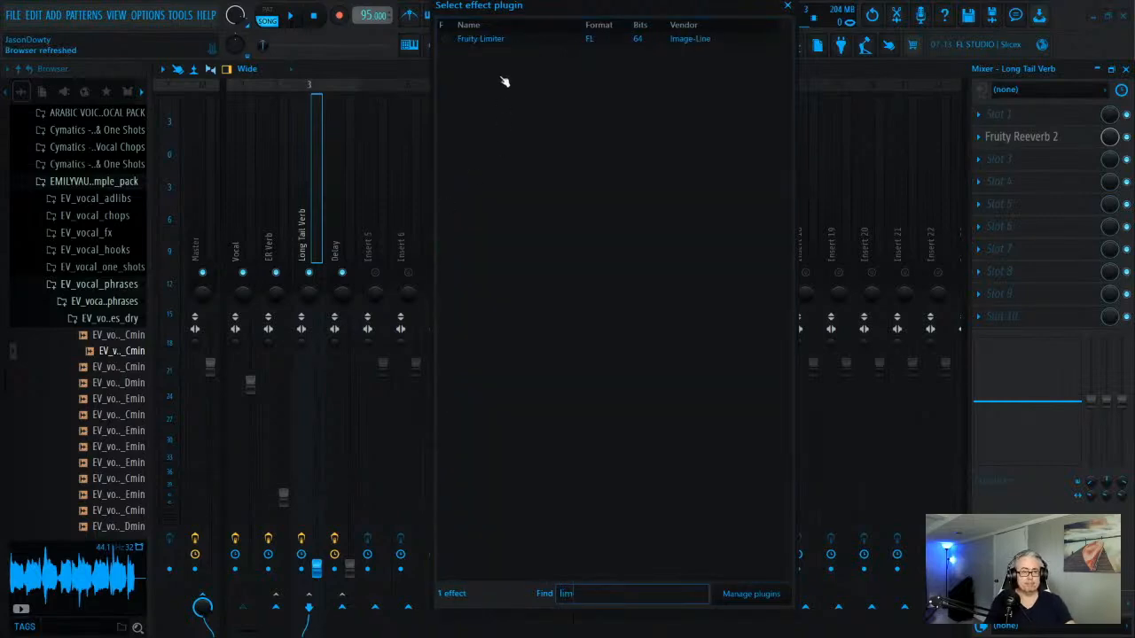
{"action": "double_click", "coordinate": [494, 39]}
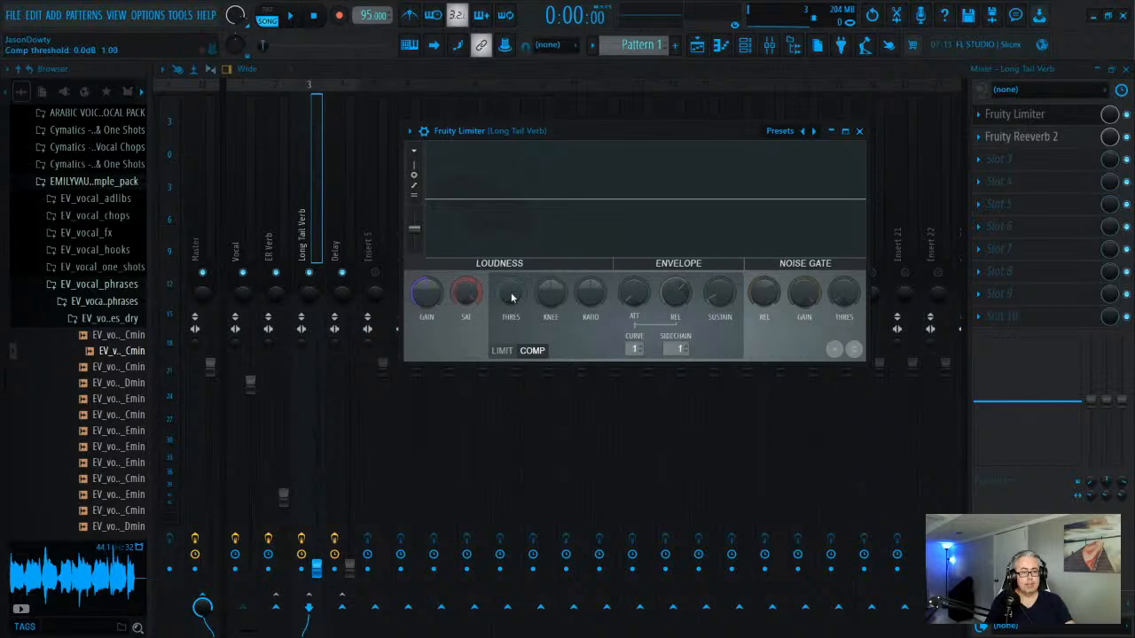
- Raise the Long Tail Verb track's level to about 75% while playing the vocal, and stop playback
{"action": "left_click_drag", "start_coordinate": [513, 295], "coordinate": [590, 137]}
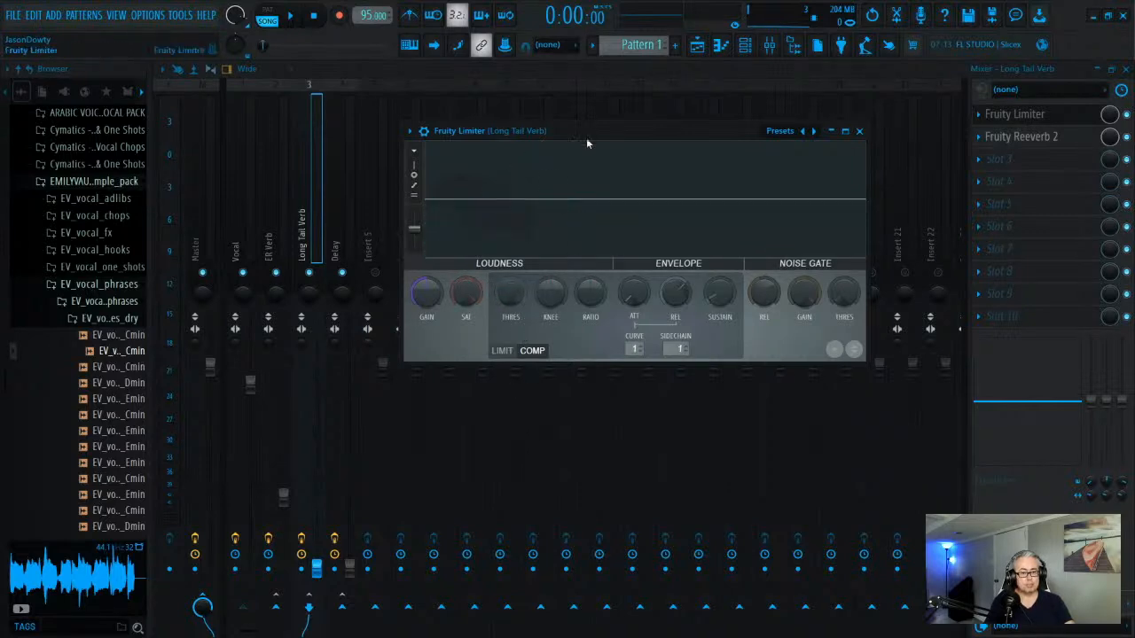
{"action": "key", "text": "space"}
{"action": "left_click", "coordinate": [304, 568]}
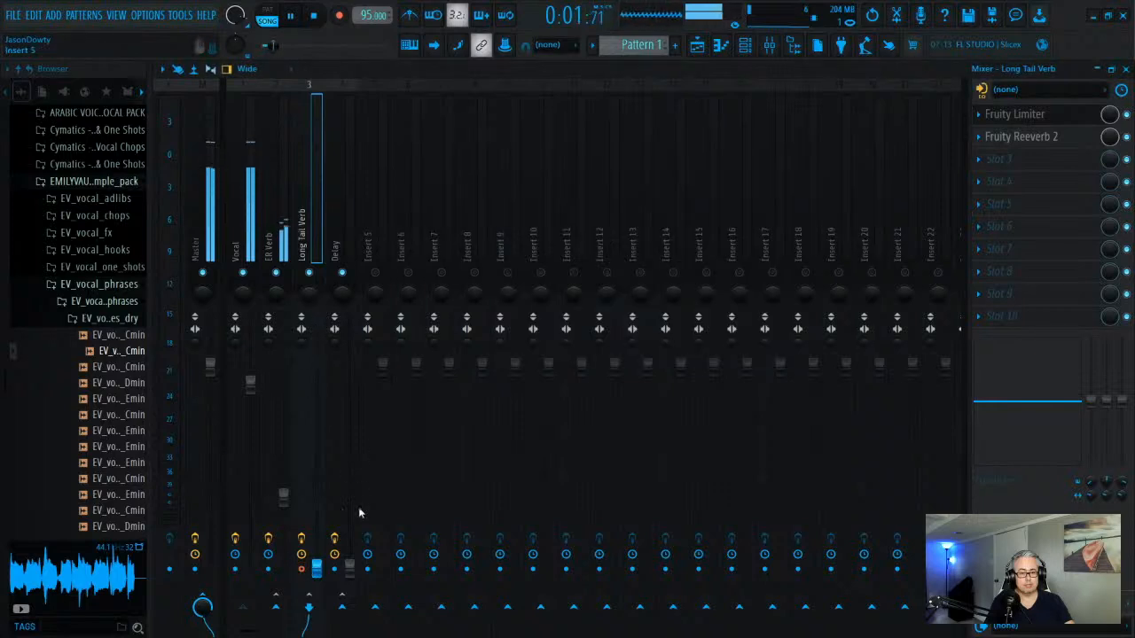
{"action": "key", "text": "space"}
{"action": "left_click_drag", "start_coordinate": [316, 568], "coordinate": [316, 416]}
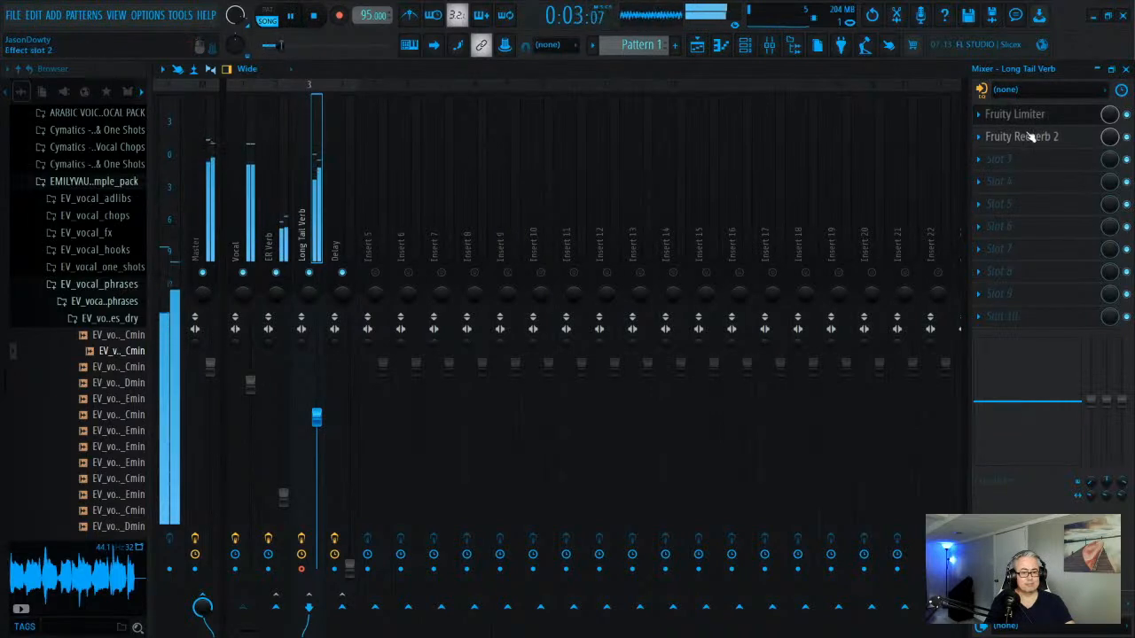
{"action": "key", "text": "space"}
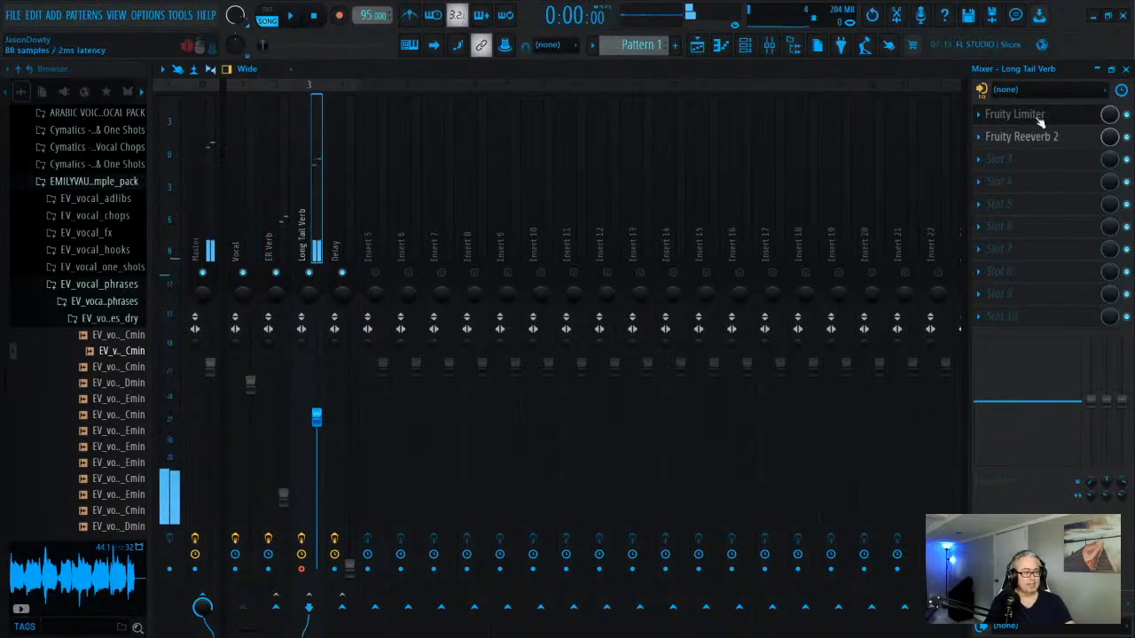
- Lower the compressor threshold and raise the ratio in the Long Tail Verb track's Fruity Limiter
{"action": "left_click", "coordinate": [1038, 118]}
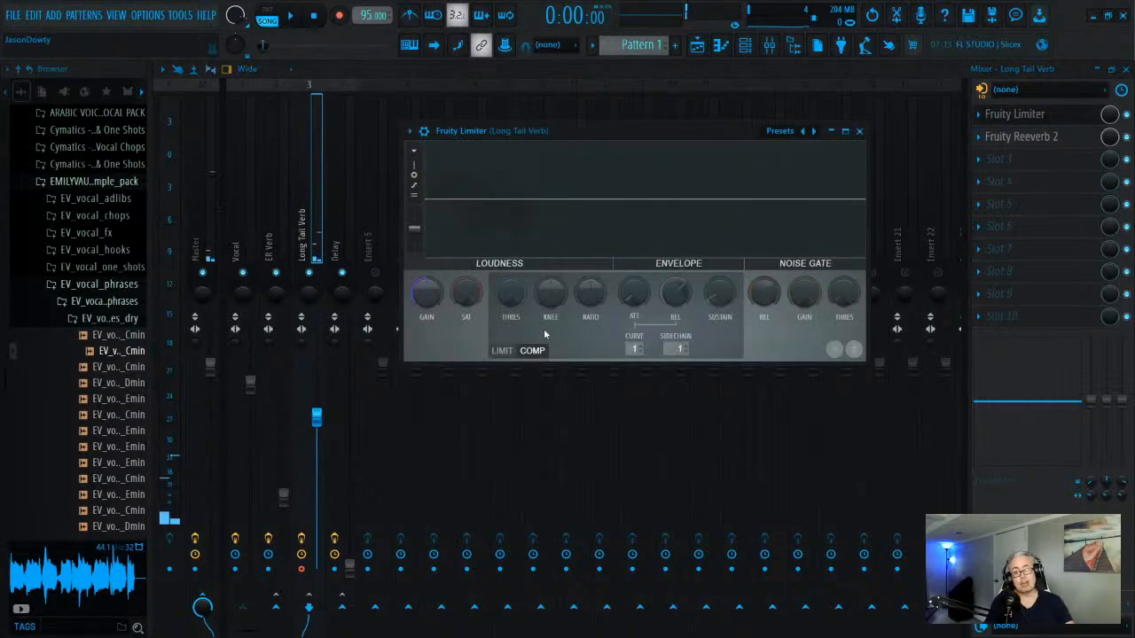
{"action": "left_click_drag", "start_coordinate": [510, 292], "coordinate": [499, 419]}
{"action": "left_click_drag", "start_coordinate": [595, 291], "coordinate": [603, 224]}
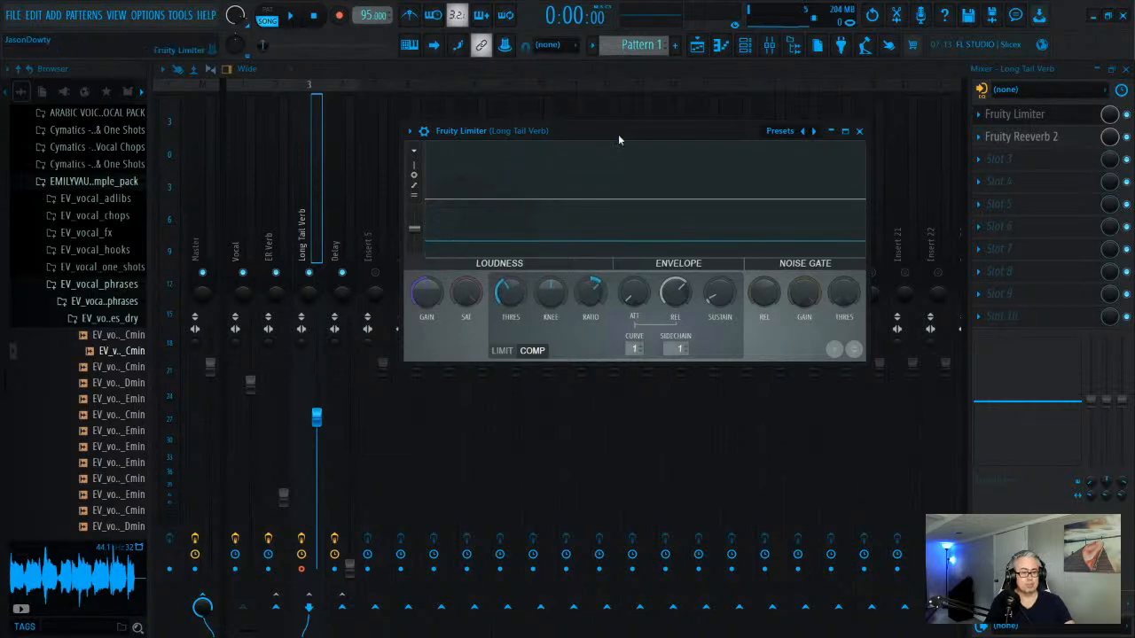
- Refine the limiter during playback with a threshold of about -31.5 dB and a reduced ratio, close the plugin and stop playback
{"action": "key", "text": "space"}
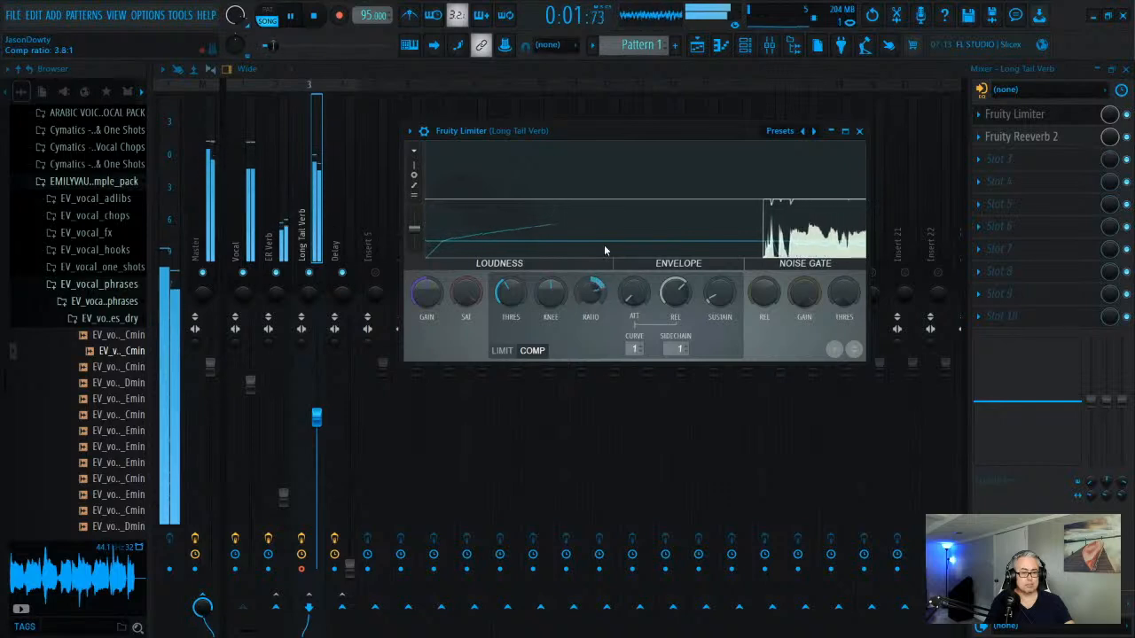
{"action": "left_click_drag", "start_coordinate": [510, 293], "coordinate": [509, 363]}
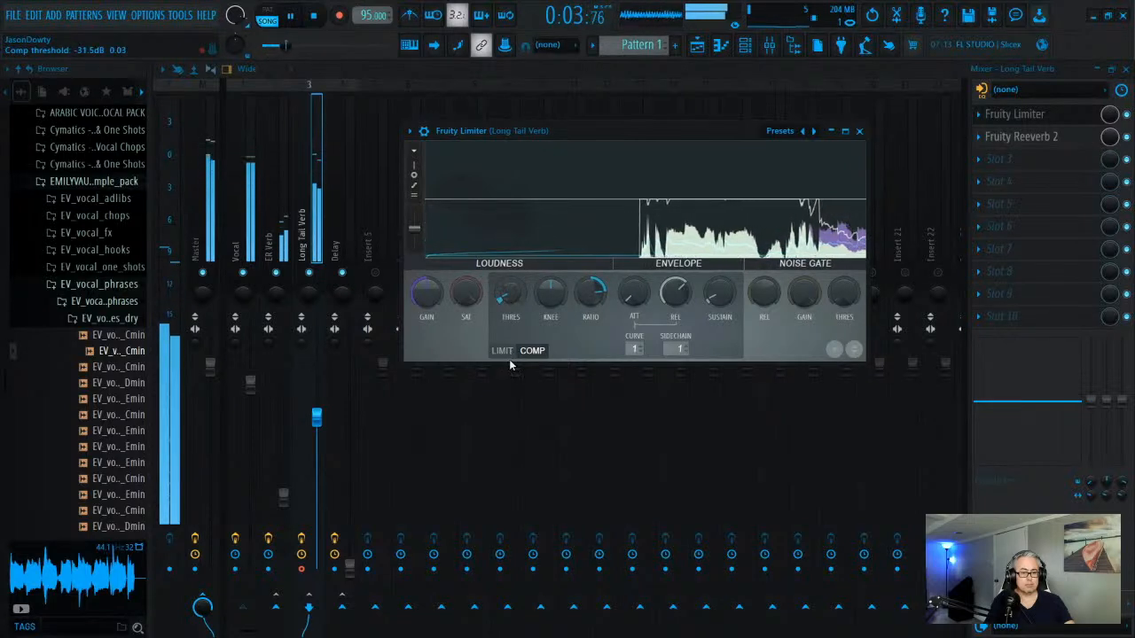
{"action": "mouse_move", "coordinate": [508, 294]}
{"action": "left_mouse_down"}
{"action": "mouse_move", "coordinate": [510, 311]}
{"action": "mouse_move", "coordinate": [507, 300]}
{"action": "left_mouse_up"}
{"action": "left_click_drag", "start_coordinate": [595, 302], "coordinate": [578, 323]}
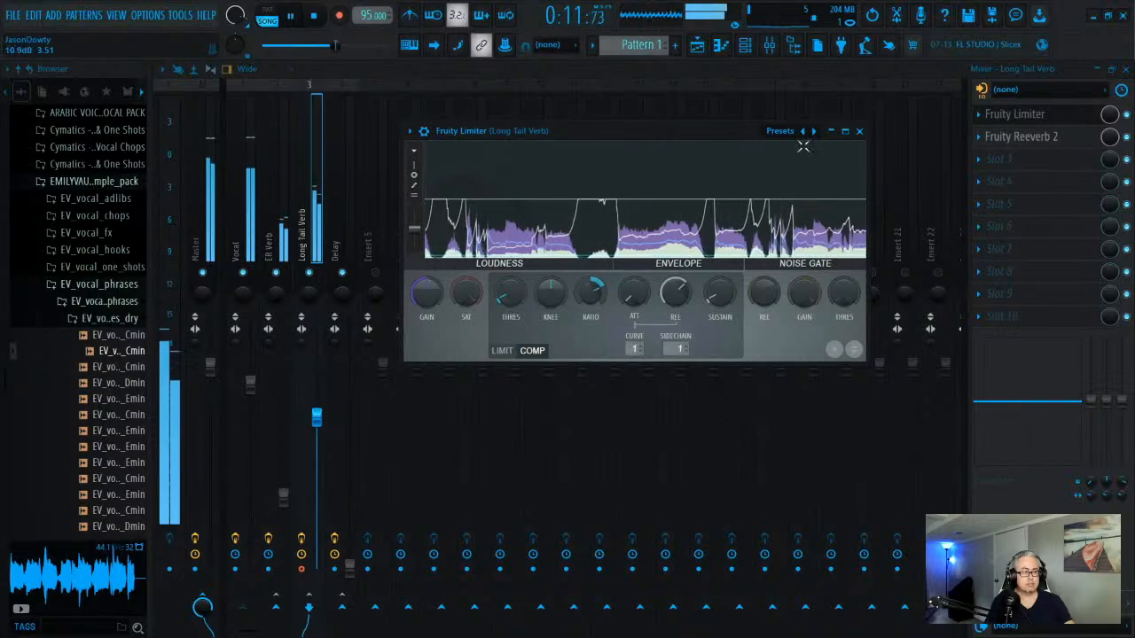
{"action": "left_click", "coordinate": [859, 132]}
{"action": "key", "text": "space"}
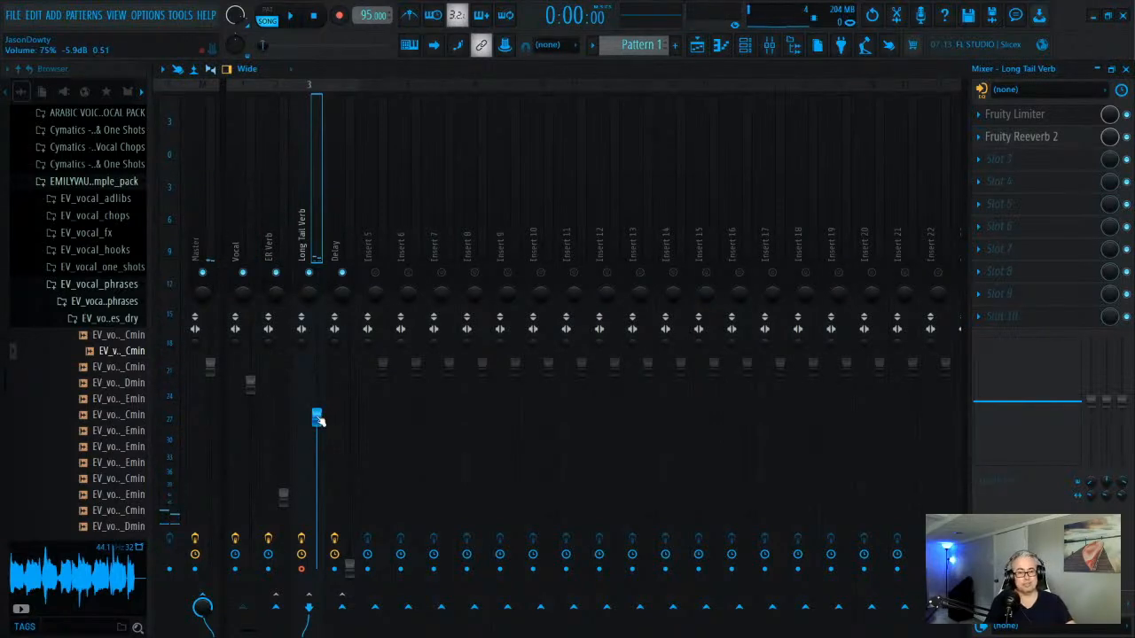
- Lower the Long Tail Verb track's level during playback, check its Fruity Limiter's response, close the plugin and stop playback
{"action": "key", "text": "space"}
{"action": "left_click_drag", "start_coordinate": [317, 419], "coordinate": [318, 475]}
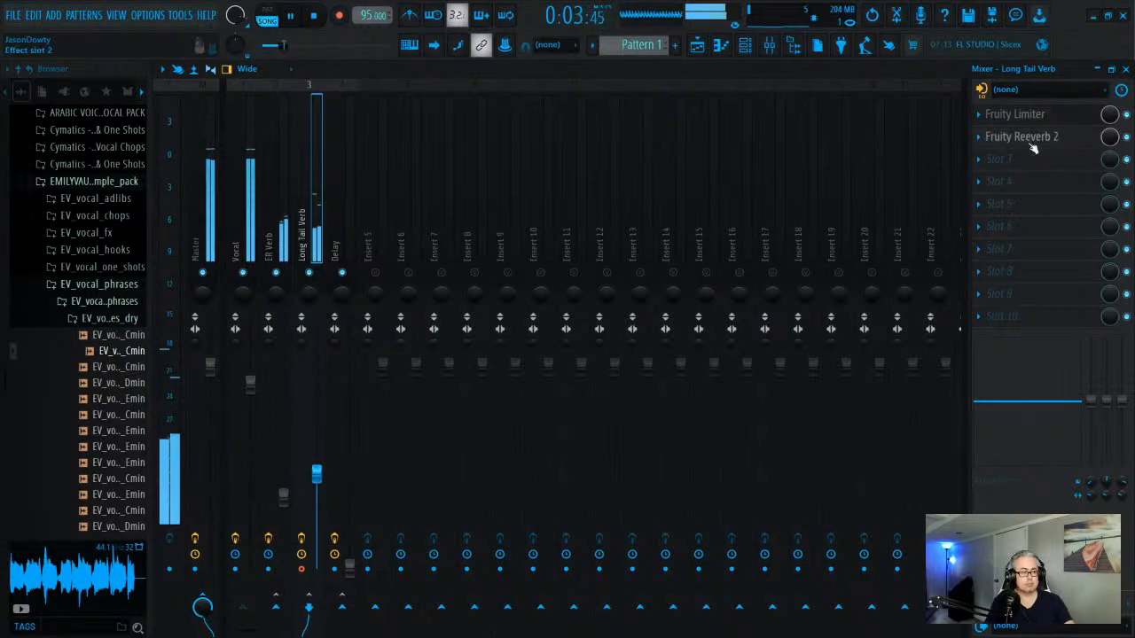
{"action": "left_click", "coordinate": [1029, 115]}
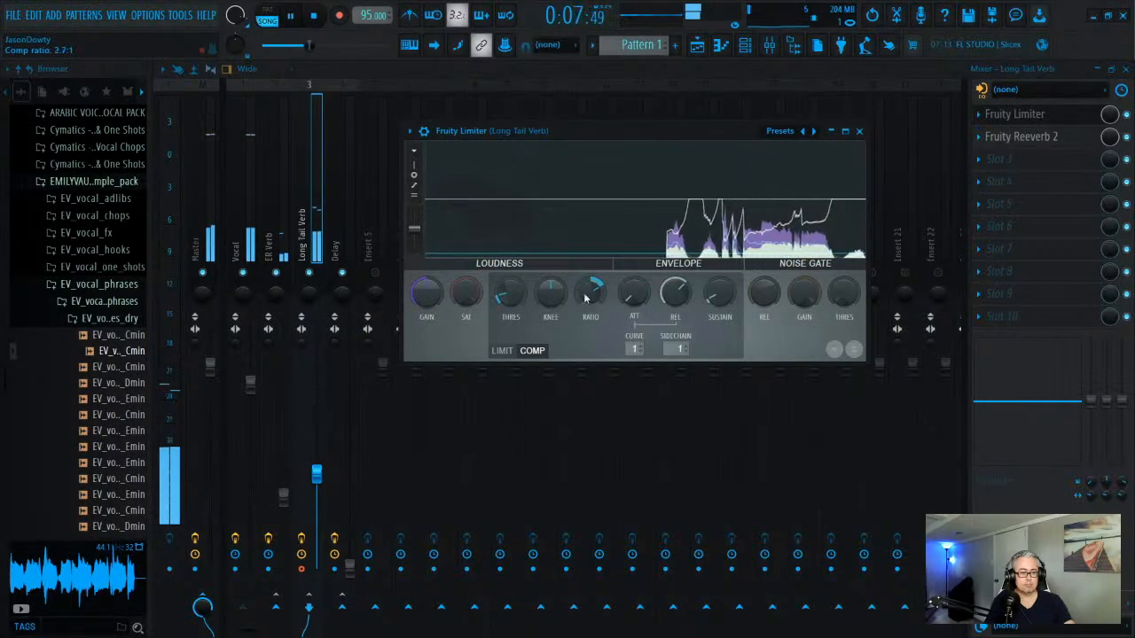
{"action": "left_click", "coordinate": [859, 131]}
{"action": "key", "text": "space"}
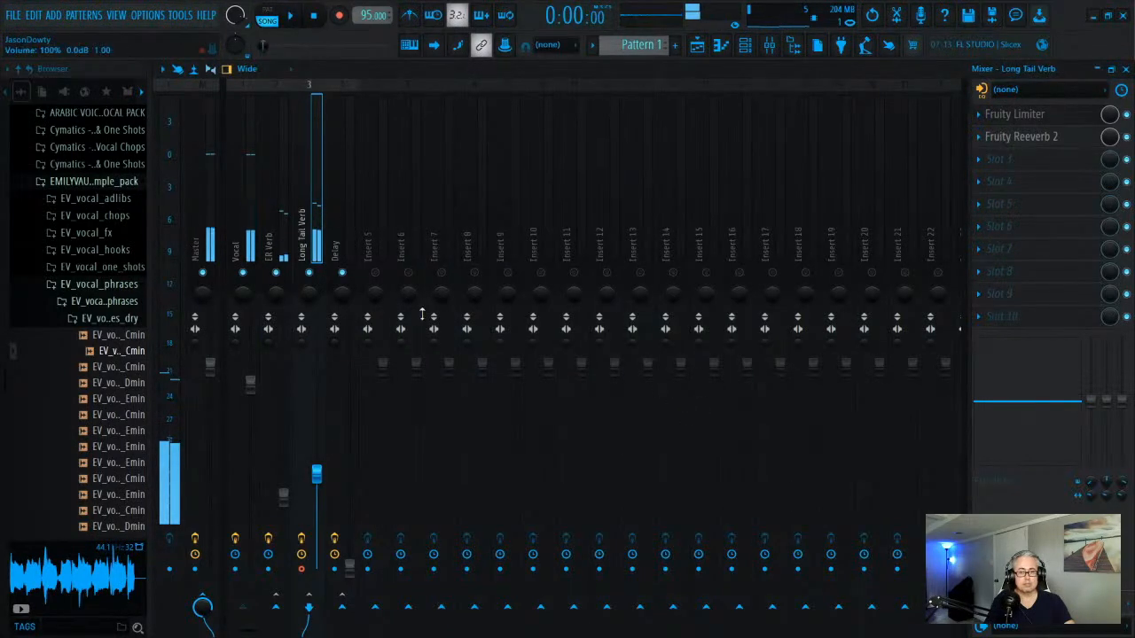
- Set the compressor threshold to about -33.4 dB in the Delay track's Fruity Limiter, and review its Fruity Delay 3 settings
{"action": "left_click", "coordinate": [343, 220]}
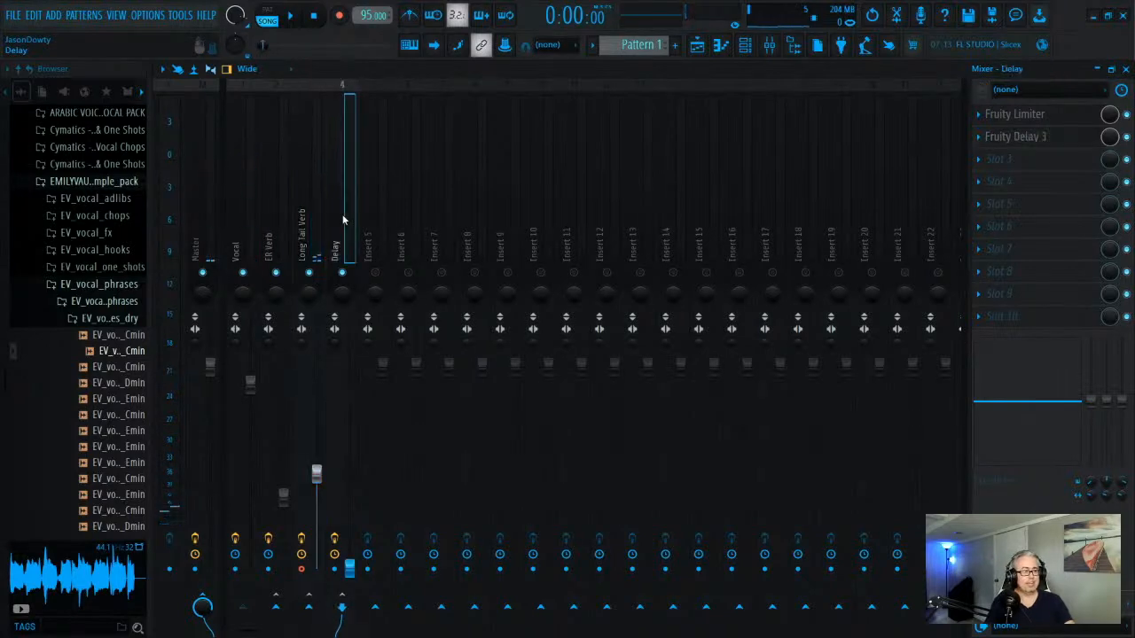
{"action": "left_click", "coordinate": [1055, 115]}
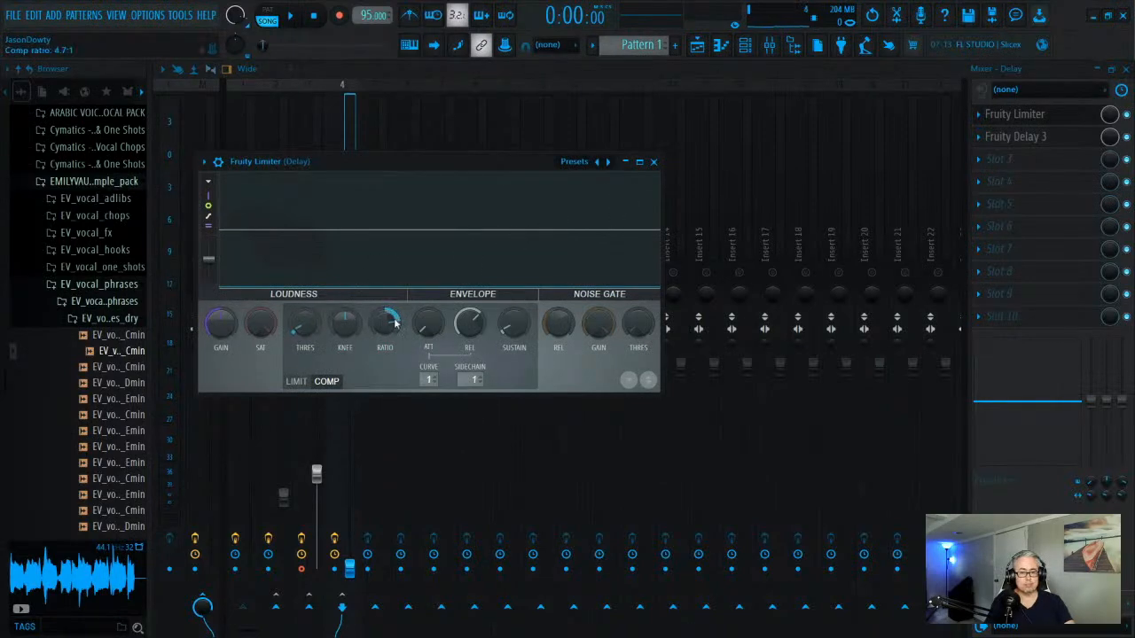
{"action": "mouse_move", "coordinate": [304, 326]}
{"action": "left_mouse_down"}
{"action": "mouse_move", "coordinate": [313, 275]}
{"action": "mouse_move", "coordinate": [317, 325]}
{"action": "left_mouse_up"}
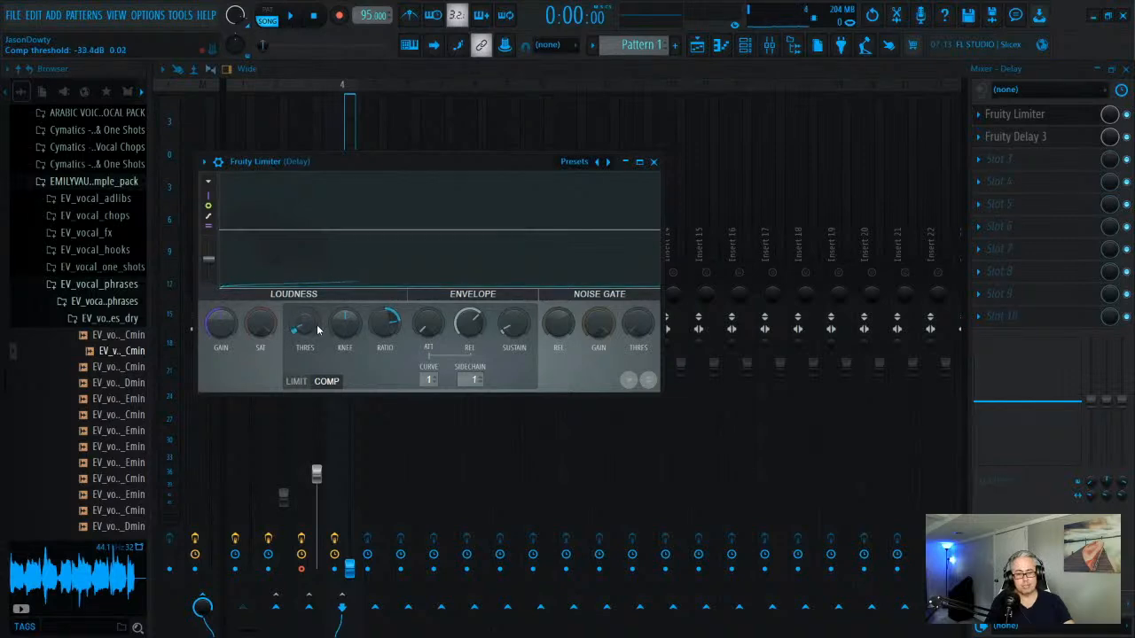
{"action": "left_click", "coordinate": [654, 161]}
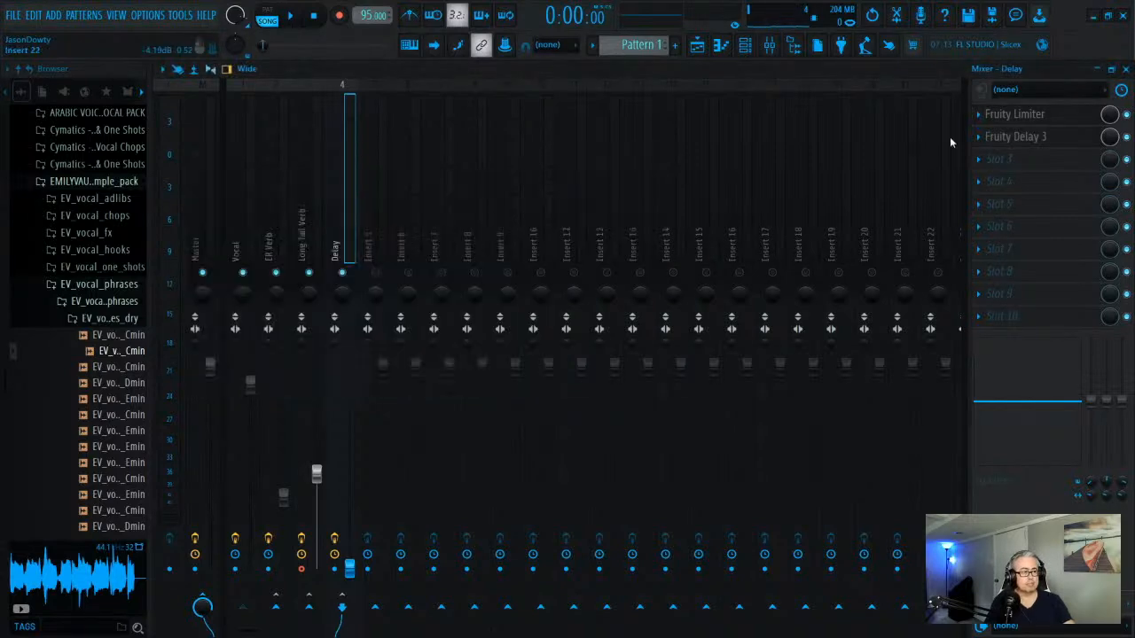
{"action": "left_click", "coordinate": [1019, 136]}
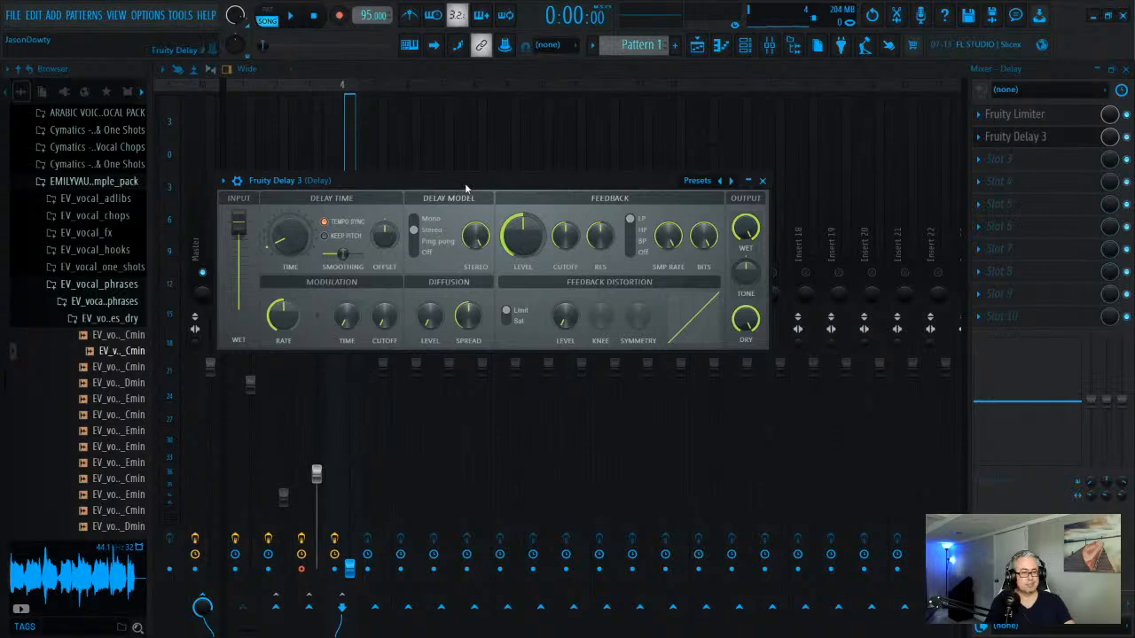
{"action": "left_click", "coordinate": [763, 181]}
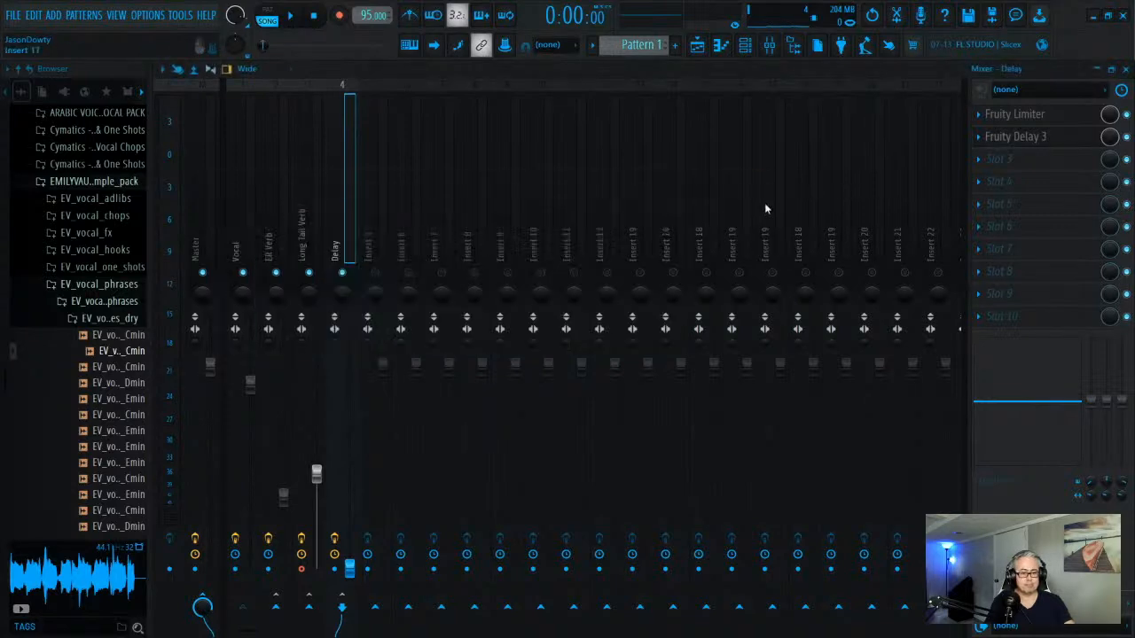
- Blend in the Delay track during playback by bringing its level to about 50%, and stop playback
{"action": "key", "text": "space"}
{"action": "left_click_drag", "start_coordinate": [352, 567], "coordinate": [369, 101]}
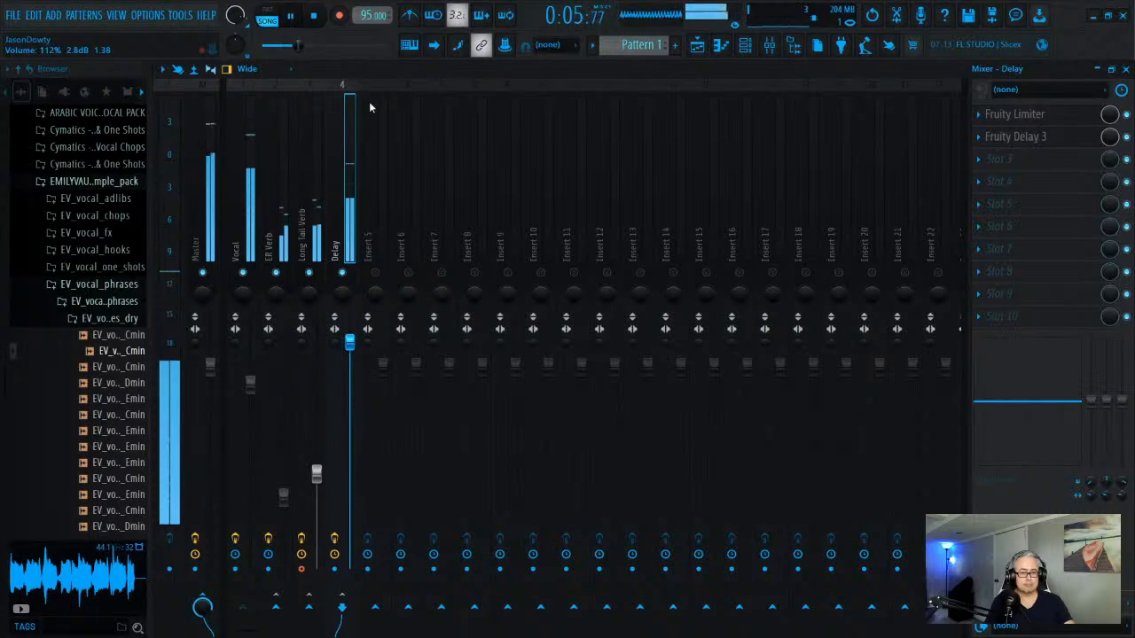
{"action": "key", "text": "space"}
{"action": "left_click_drag", "start_coordinate": [368, 102], "coordinate": [377, 355]}
{"action": "key", "text": "space"}
{"action": "mouse_move", "coordinate": [351, 473]}
{"action": "left_mouse_down"}
{"action": "mouse_move", "coordinate": [348, 456]}
{"action": "mouse_move", "coordinate": [349, 467]}
{"action": "left_mouse_up"}
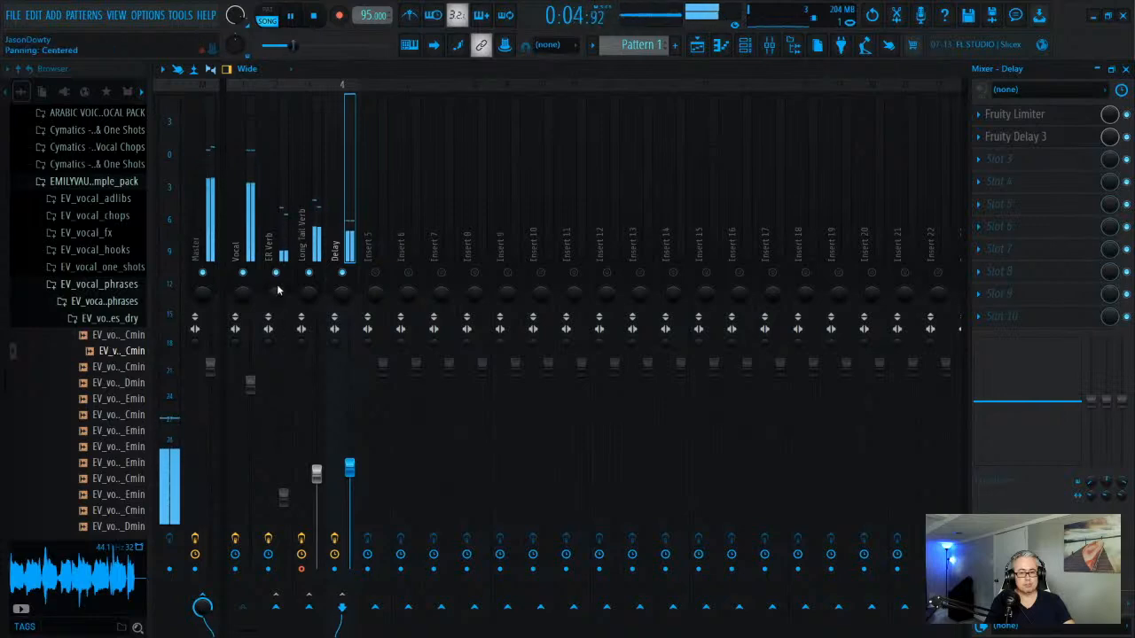
{"action": "key", "text": "space"}
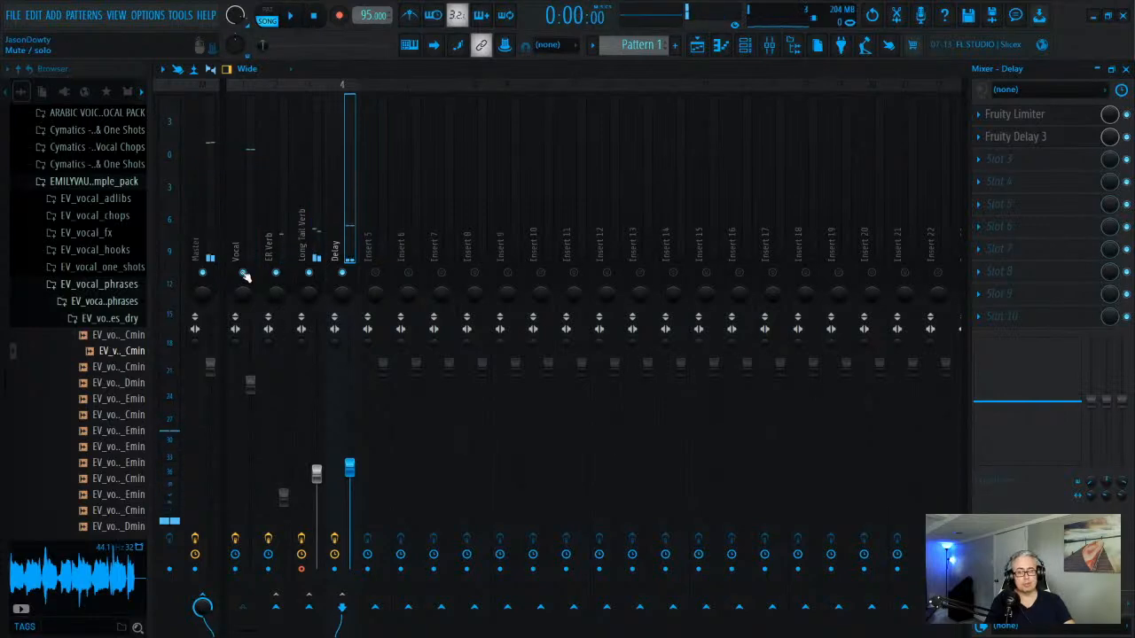
- Solo the Vocal track and play it, re-enabling the ER Verb, Long Tail Verb and Delay tracks one after another to compare
{"action": "right_click", "coordinate": [243, 273]}
{"action": "right_click", "coordinate": [243, 273]}
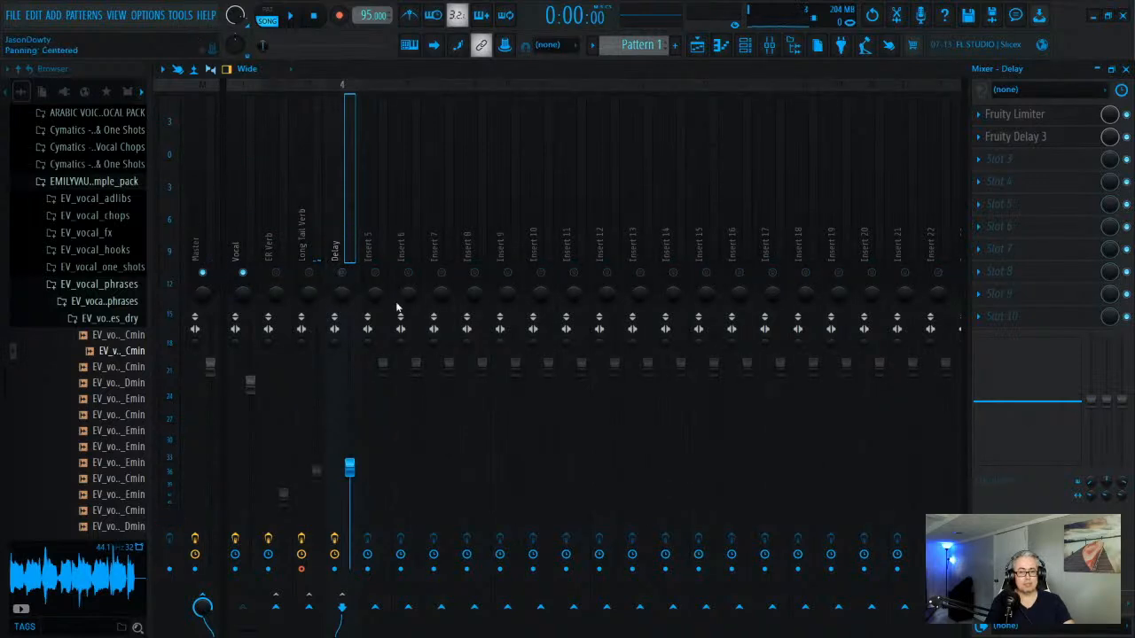
{"action": "key", "text": "space"}
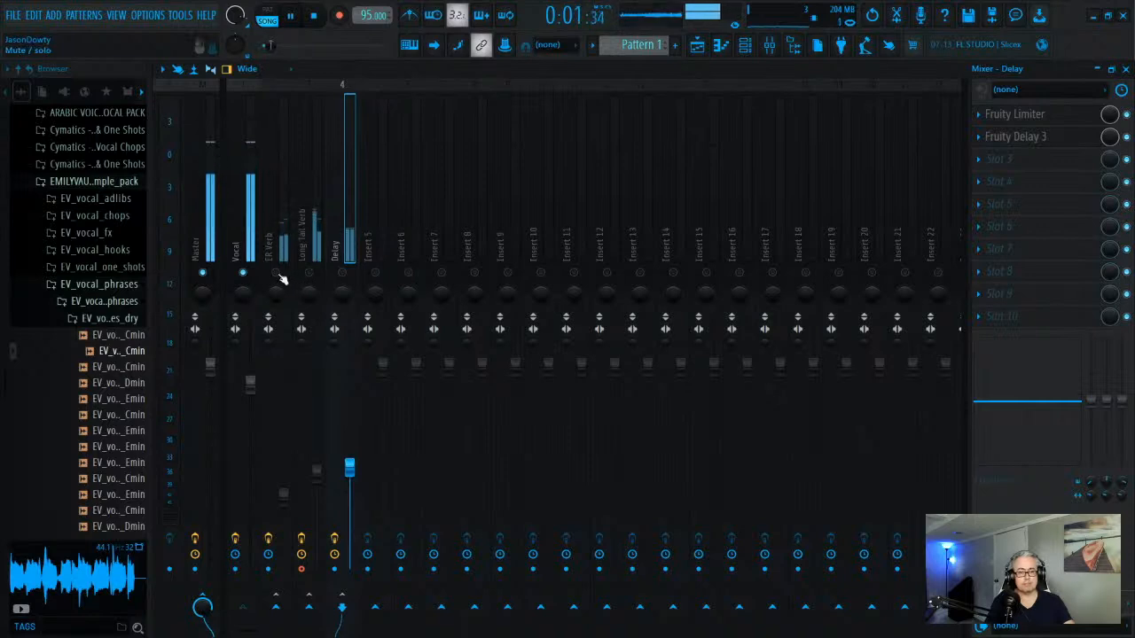
{"action": "left_click", "coordinate": [276, 273]}
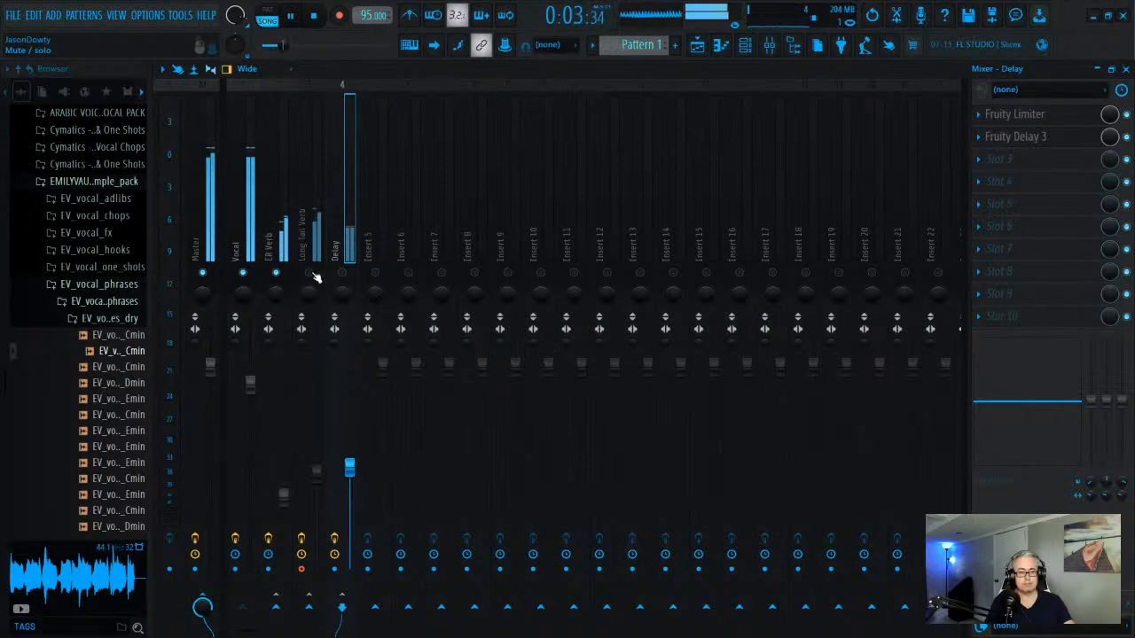
{"action": "left_click", "coordinate": [308, 273]}
{"action": "left_click", "coordinate": [342, 273]}
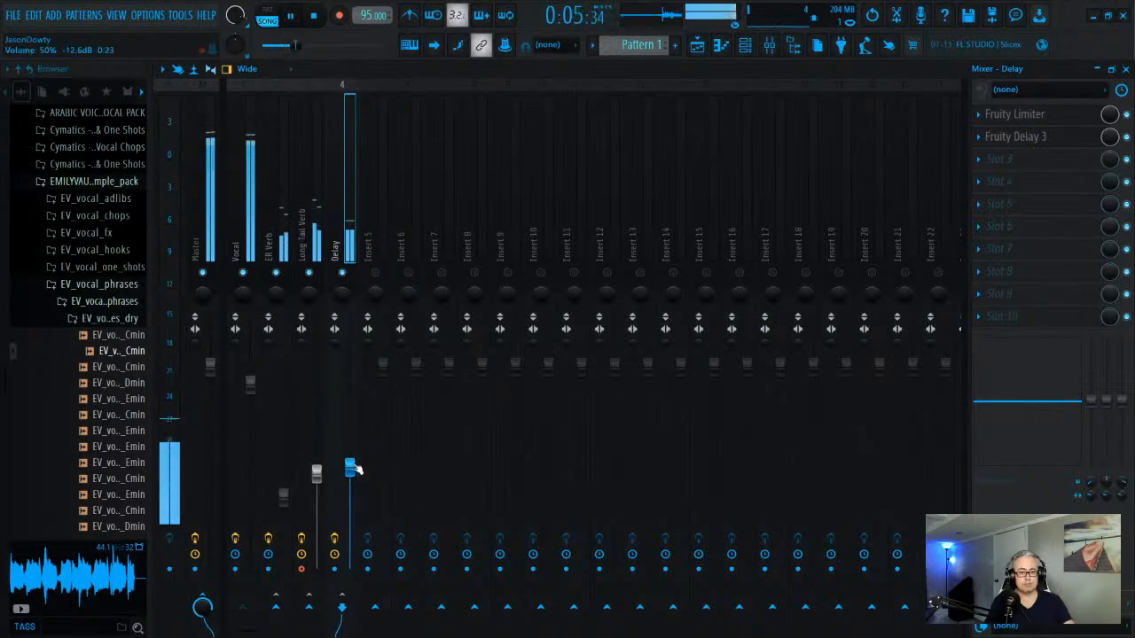
- Trim the Delay and Long Tail Verb levels slightly lower during playback, and stop playback
{"action": "left_click_drag", "start_coordinate": [351, 468], "coordinate": [318, 487]}
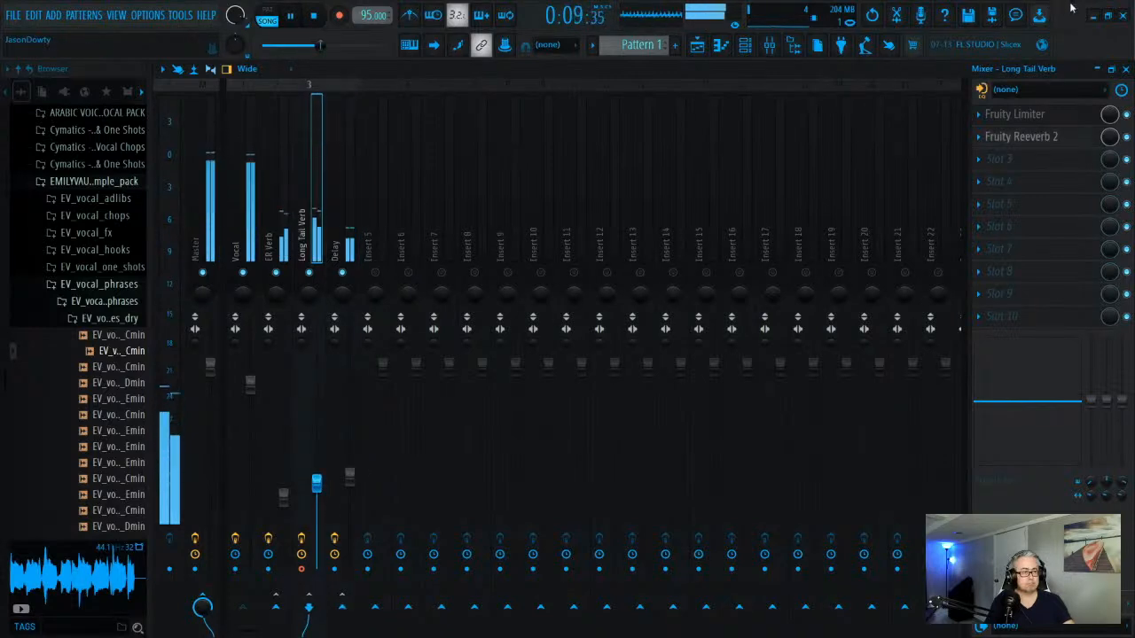
{"action": "key", "text": "space"}
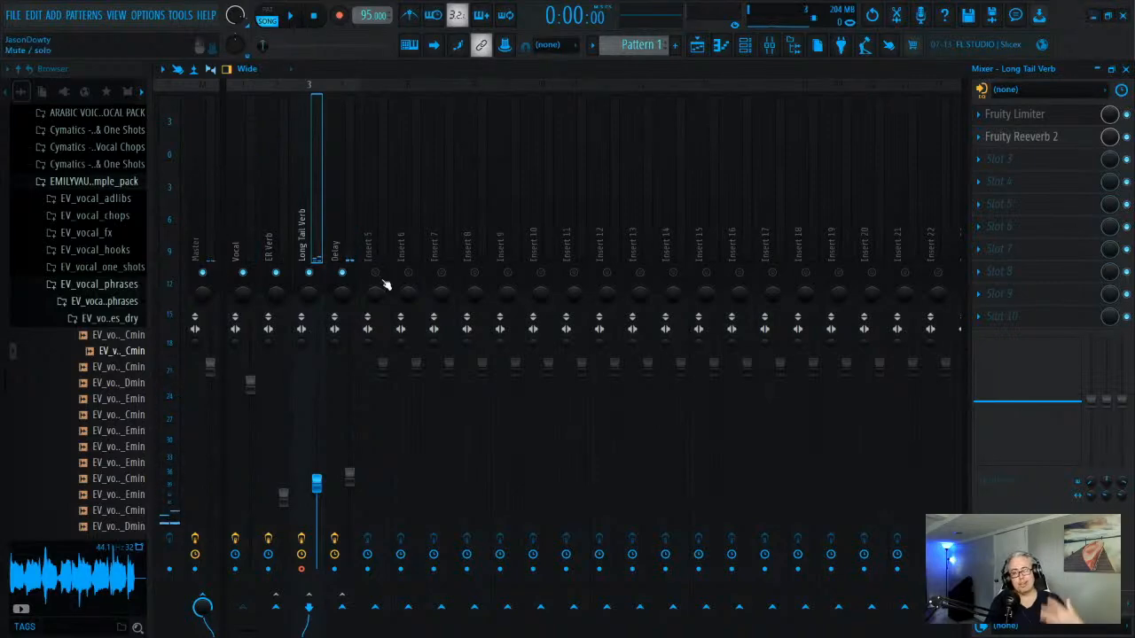
{"action": "left_click", "coordinate": [1093, 15]}
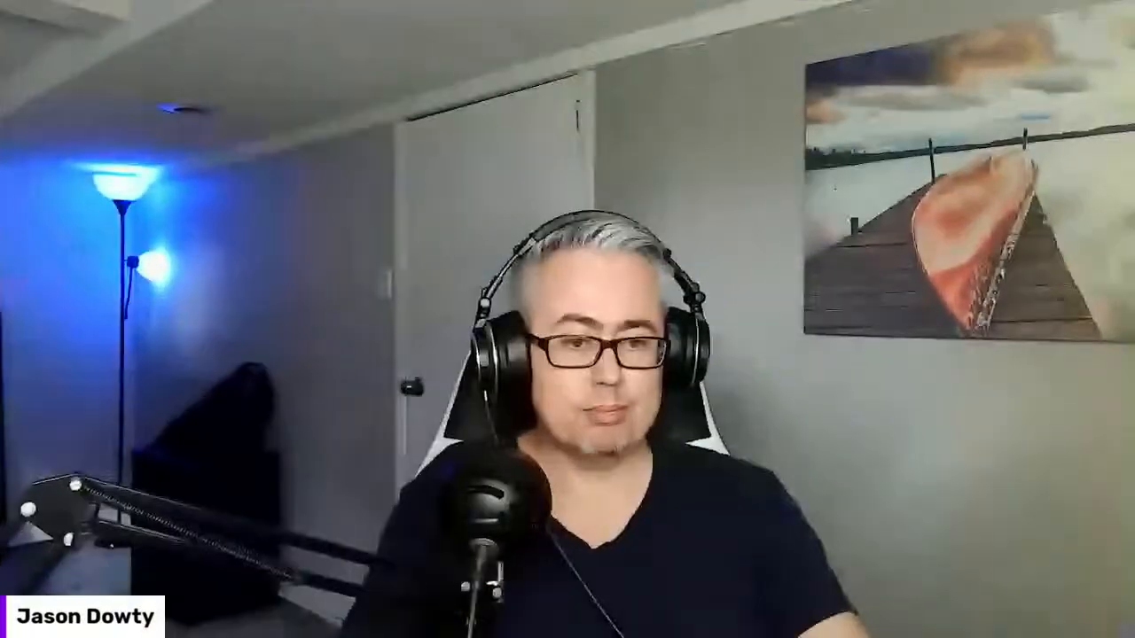